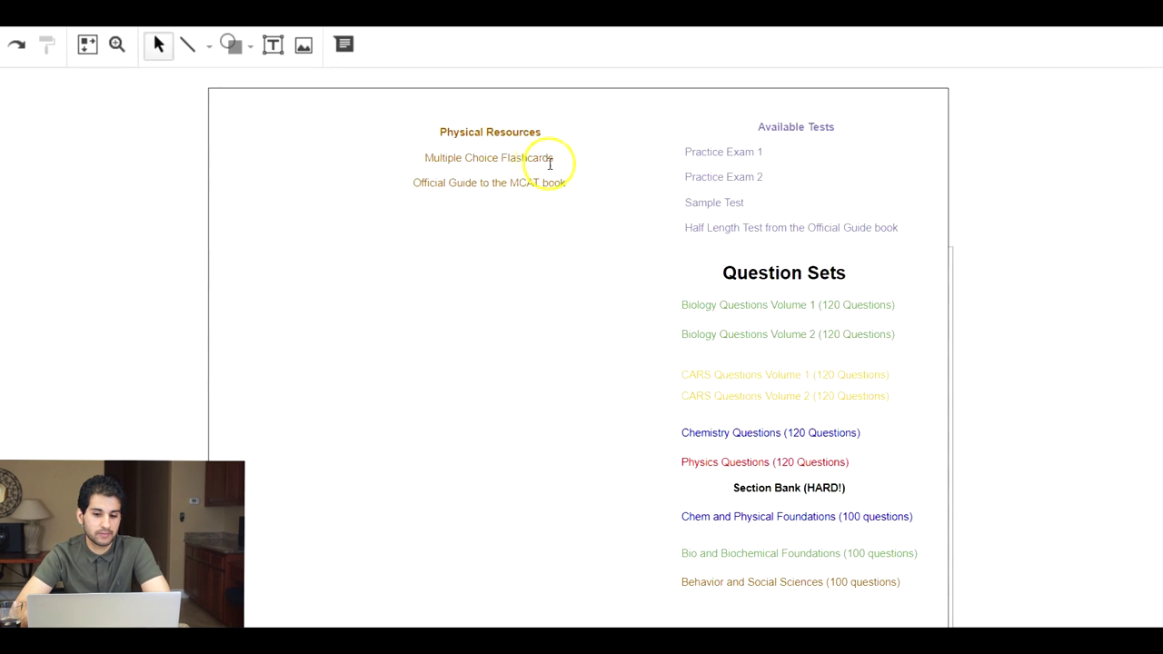
Strike through the 'Official Guide to the MCAT book' line in Physical Resources
click(549, 159)
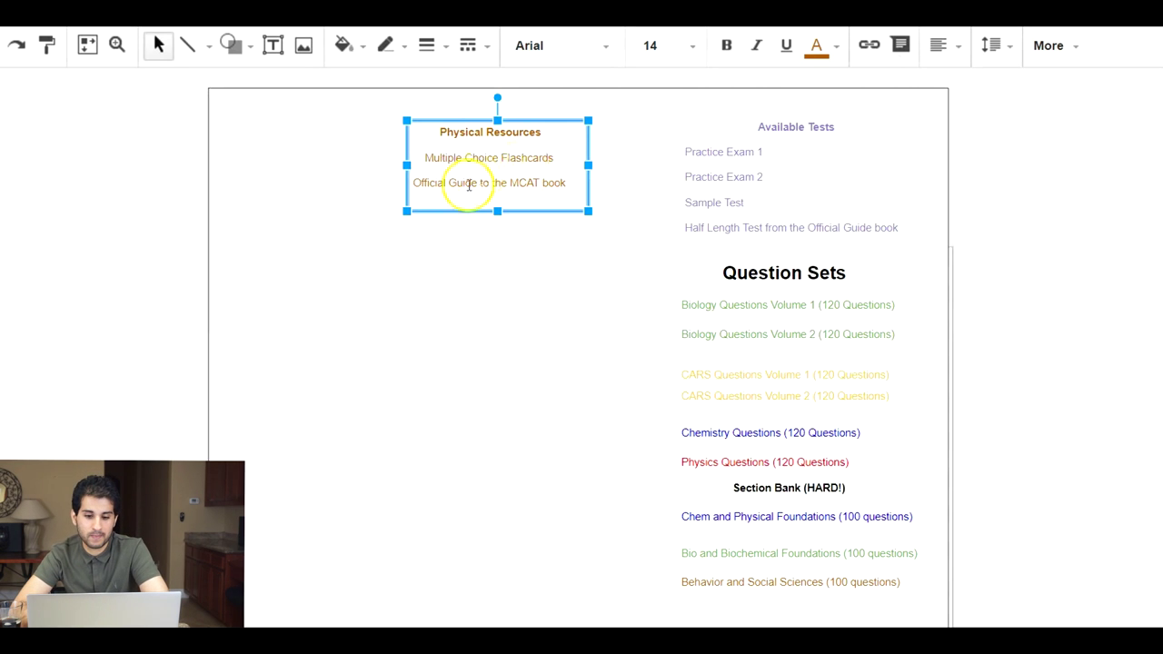
click(445, 182)
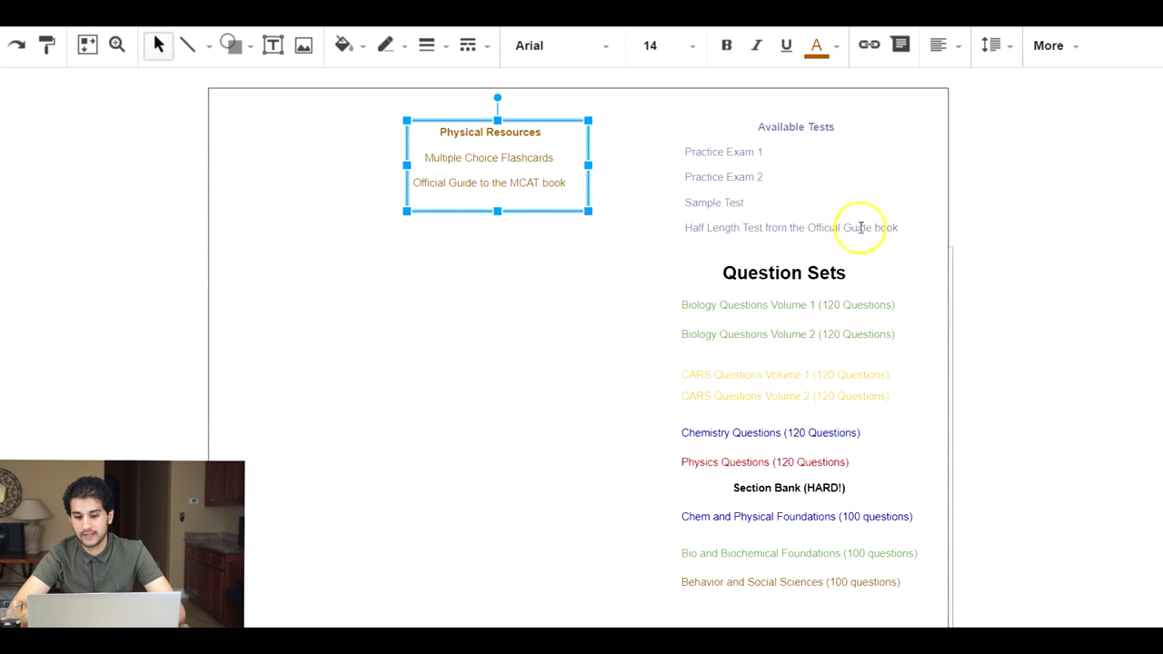
click(761, 228)
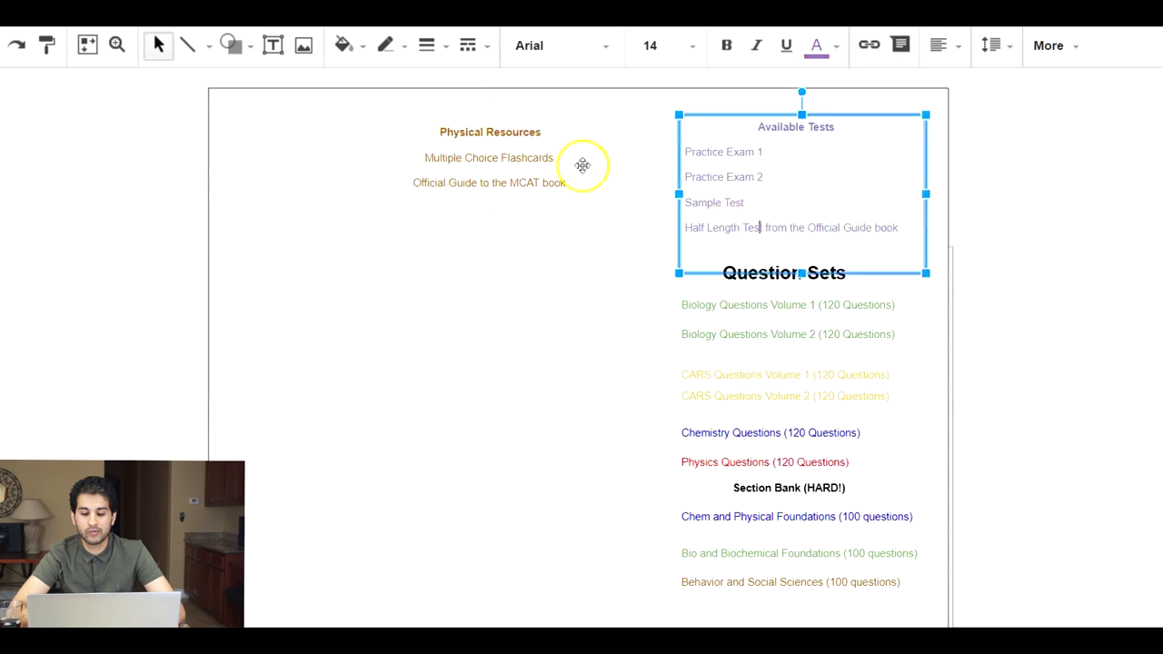
click(525, 183)
drag(576, 182, 405, 184)
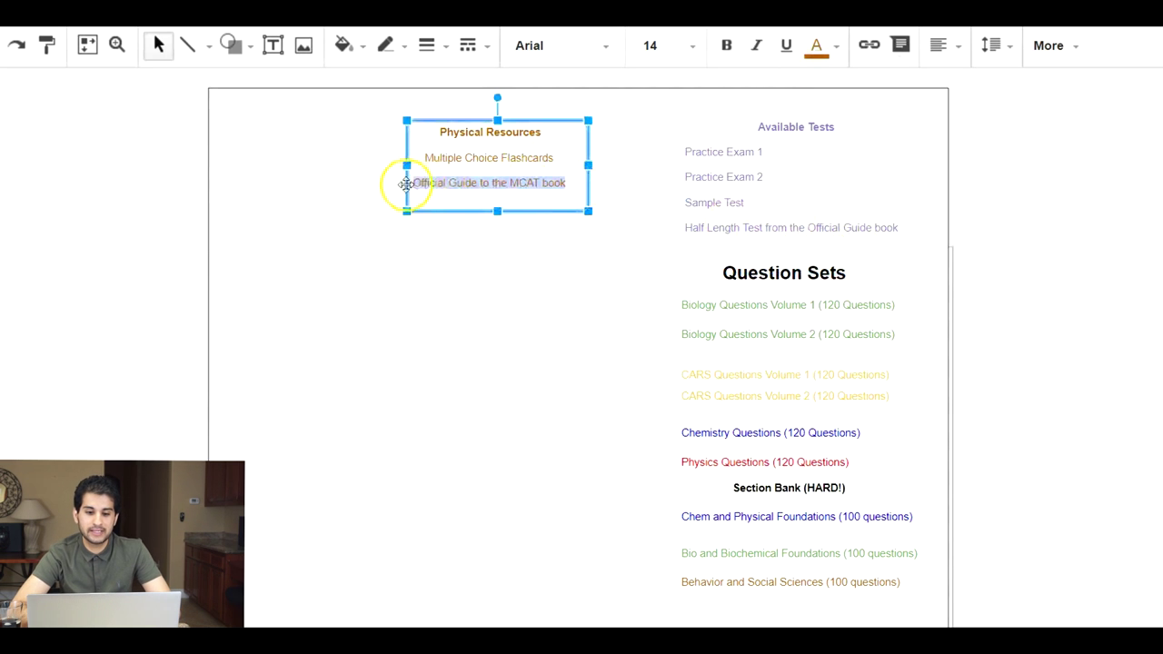
key(alt+shift+5)
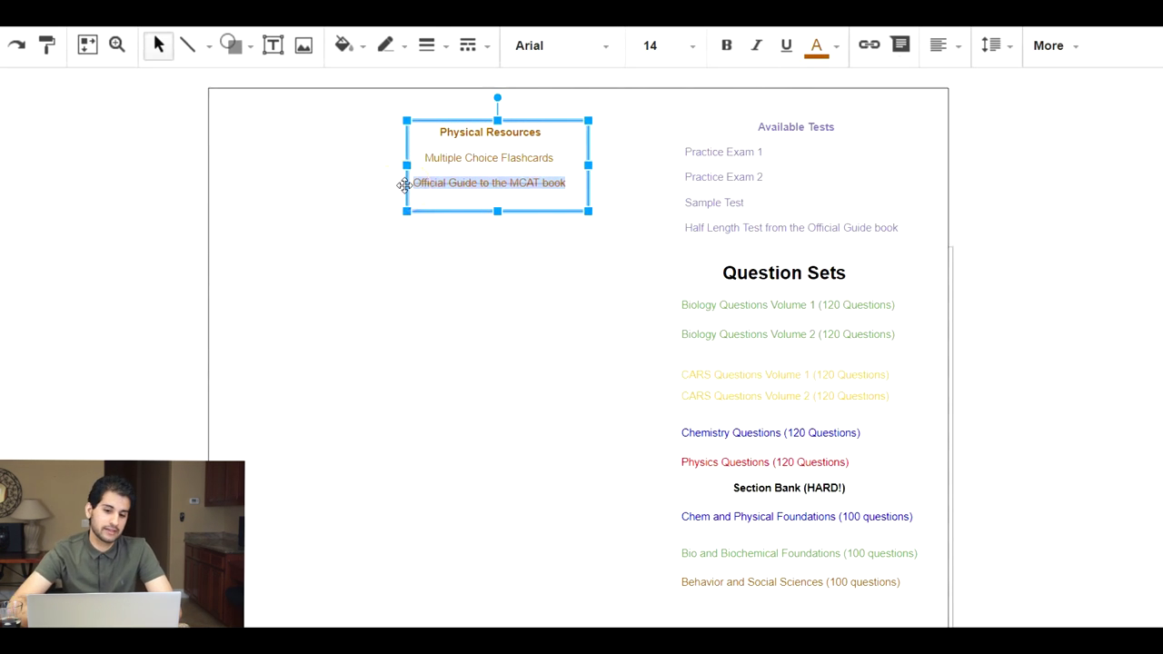
click(786, 159)
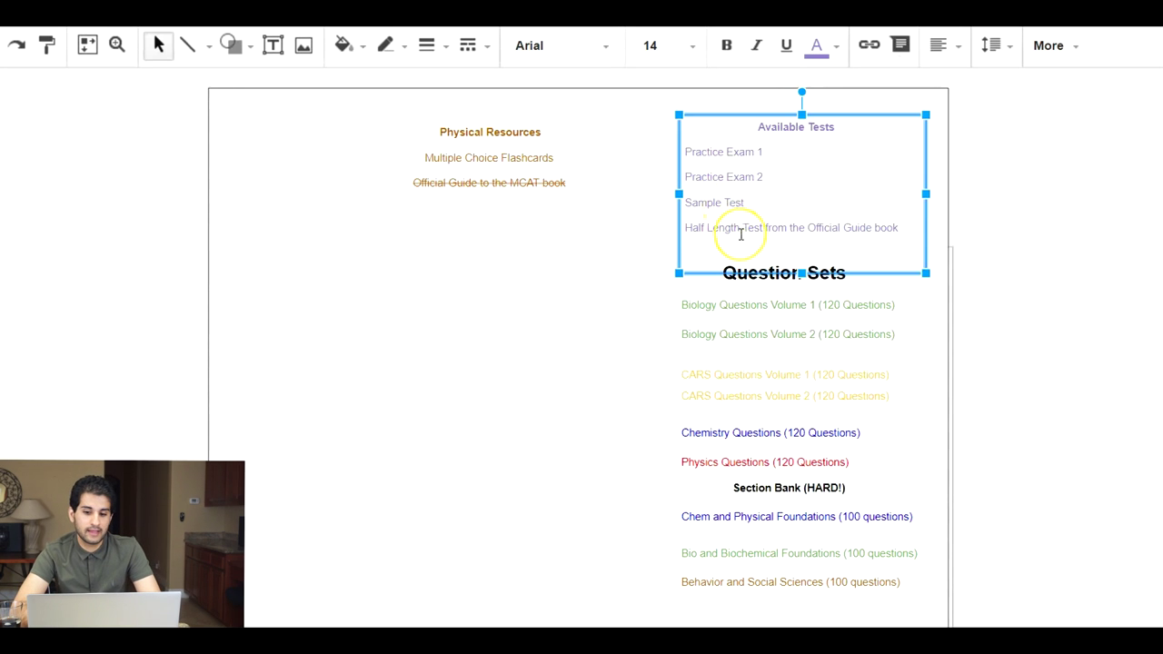
click(740, 231)
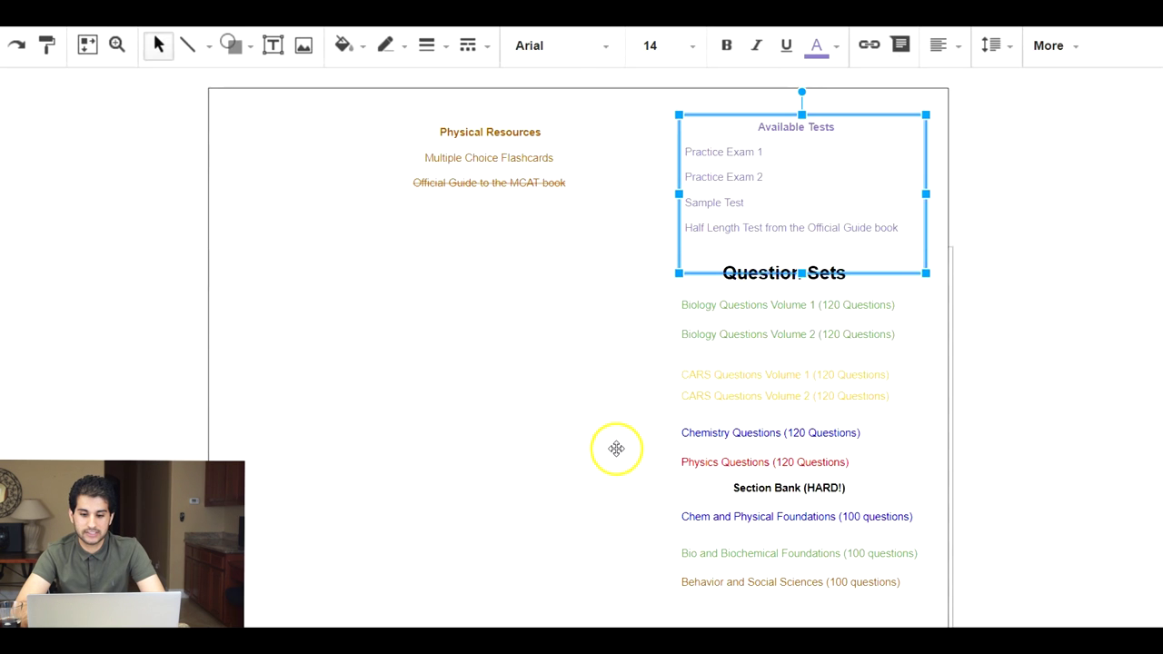
click(609, 384)
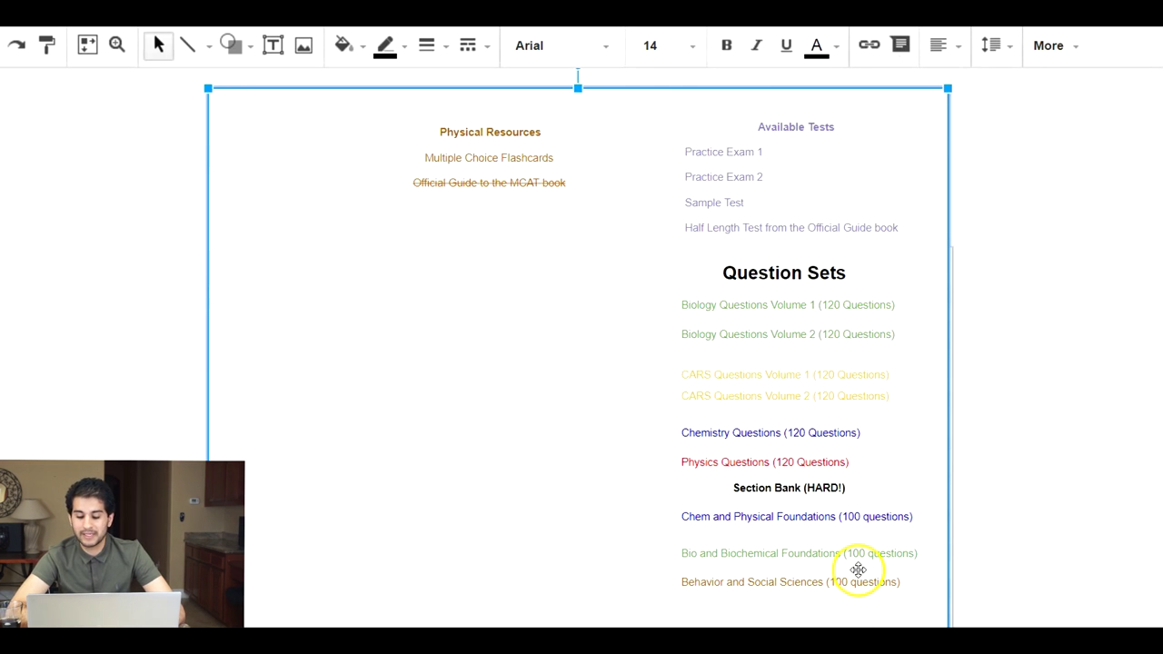
click(772, 462)
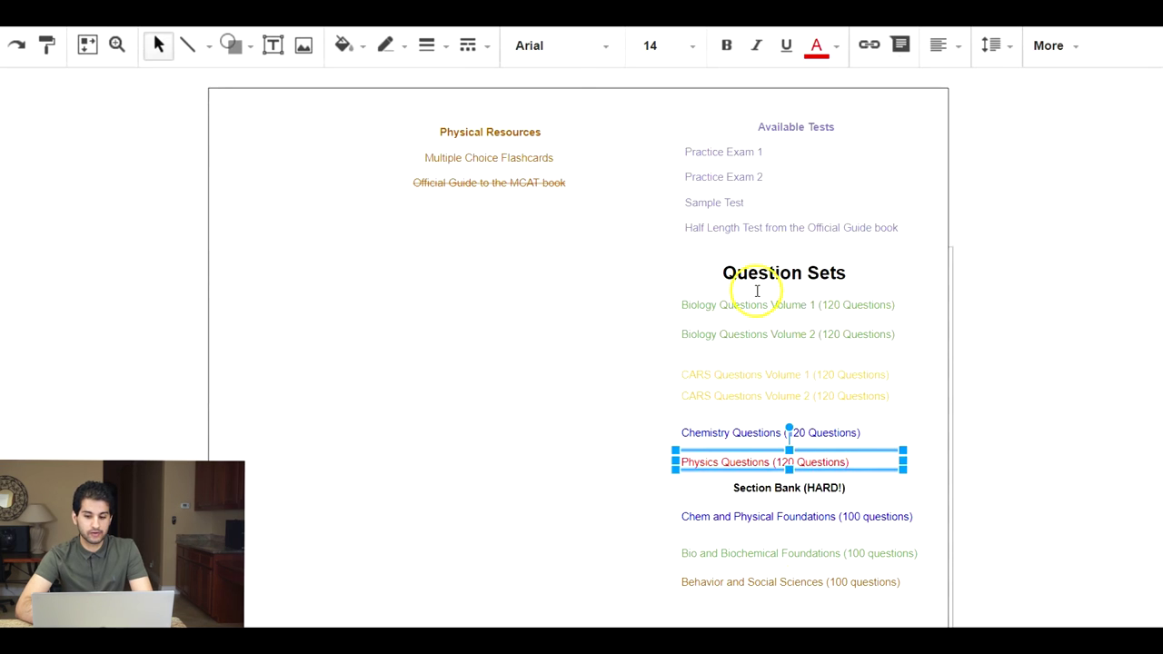
key(Escape)
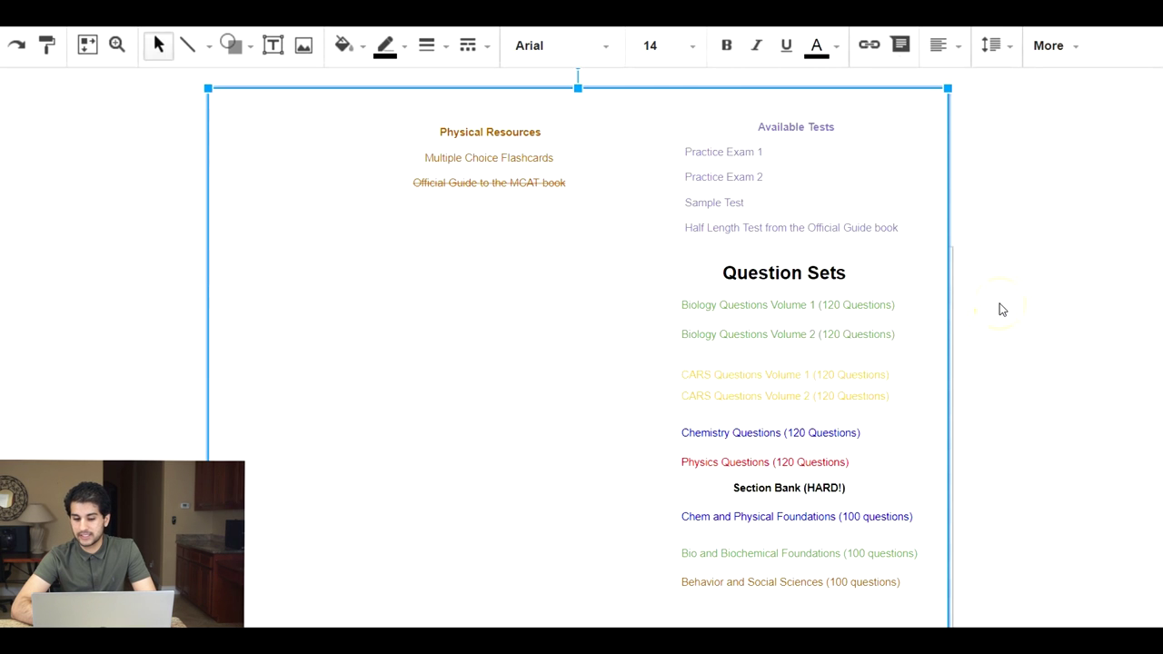
Make the Custom Test 1 heading text black
key(ctrl+z)
click(822, 47)
click(827, 134)
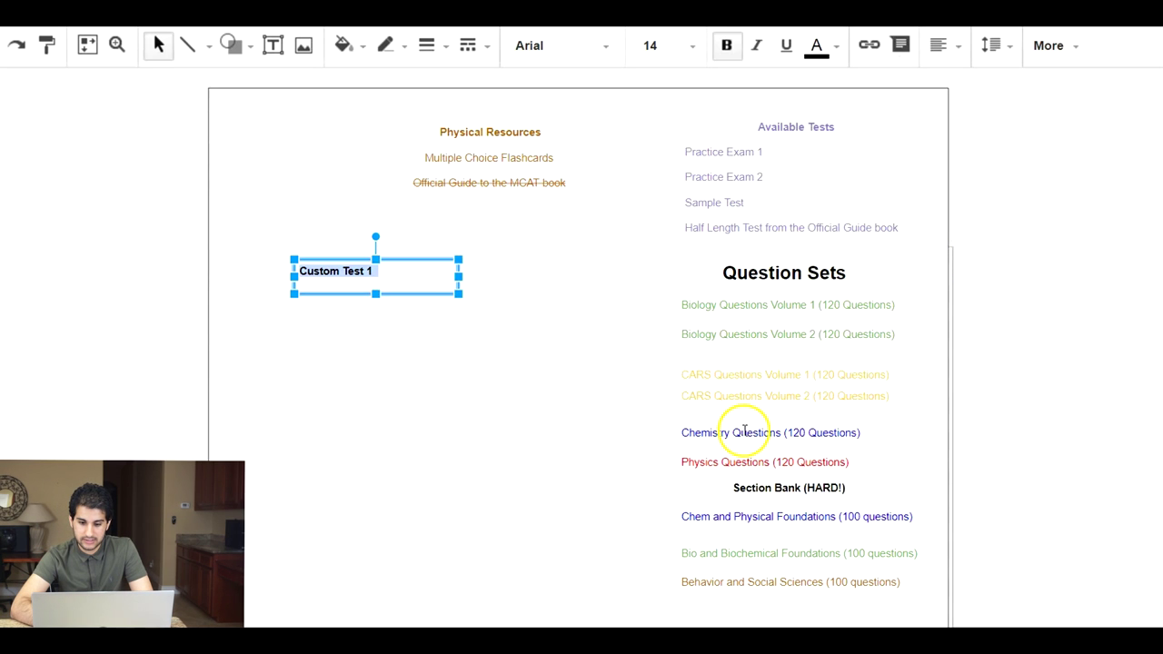
Copy Chemistry Questions under Custom Test 1 and set both the copy and original counts to 60
click(744, 428)
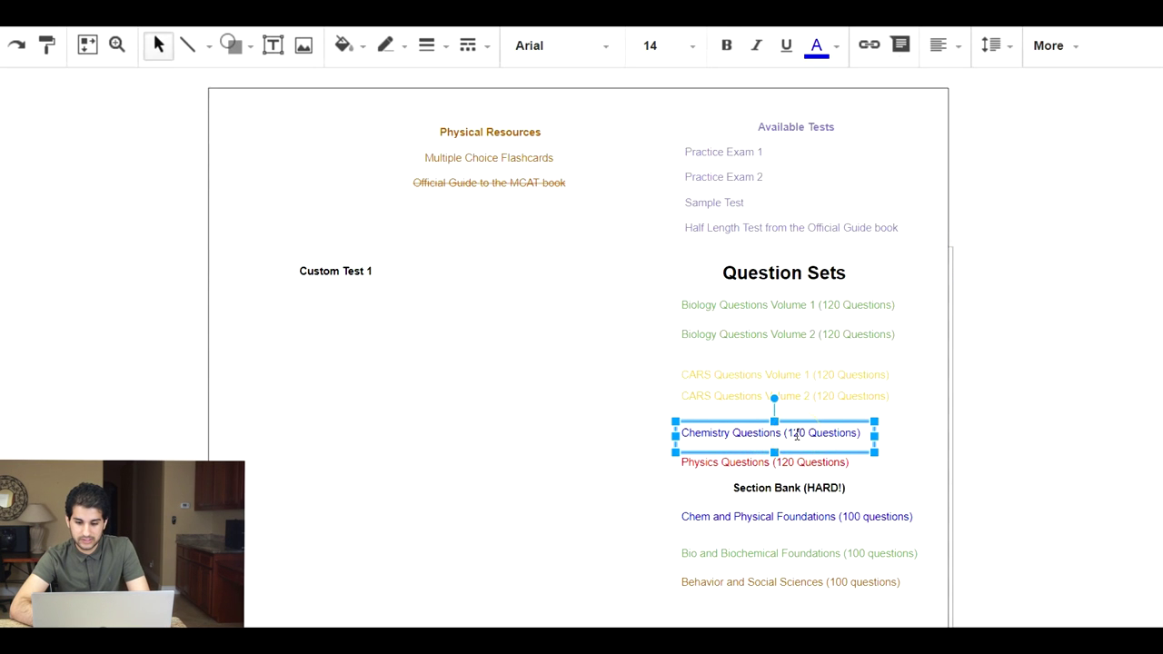
drag(795, 434, 763, 434)
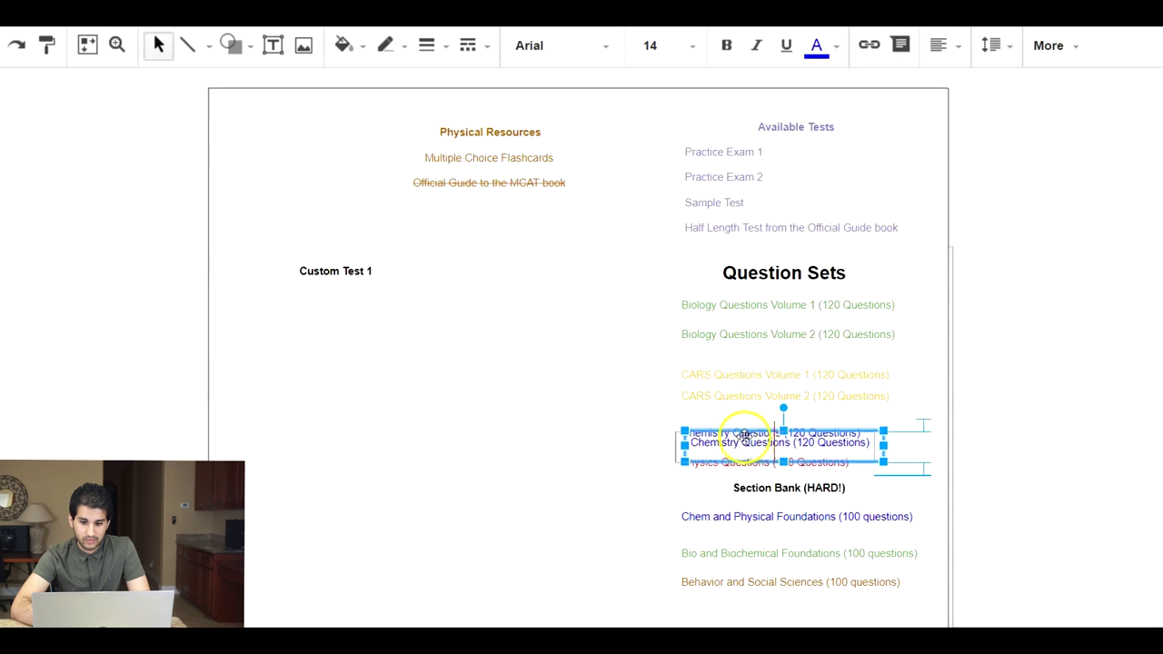
drag(735, 435, 376, 299)
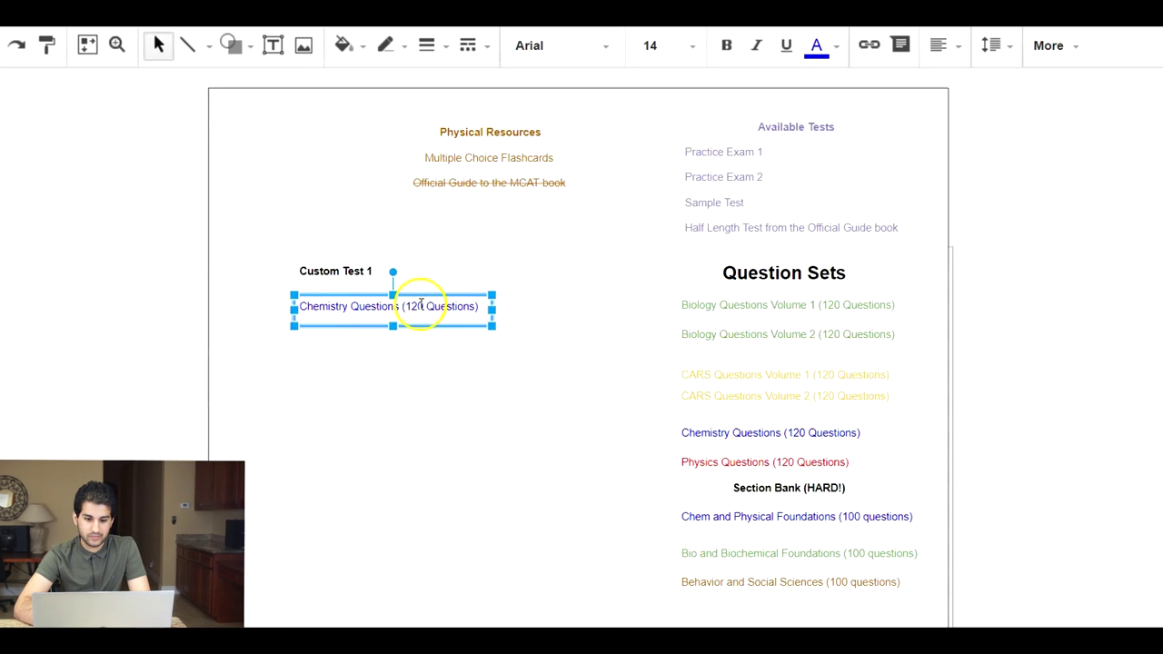
click(416, 306)
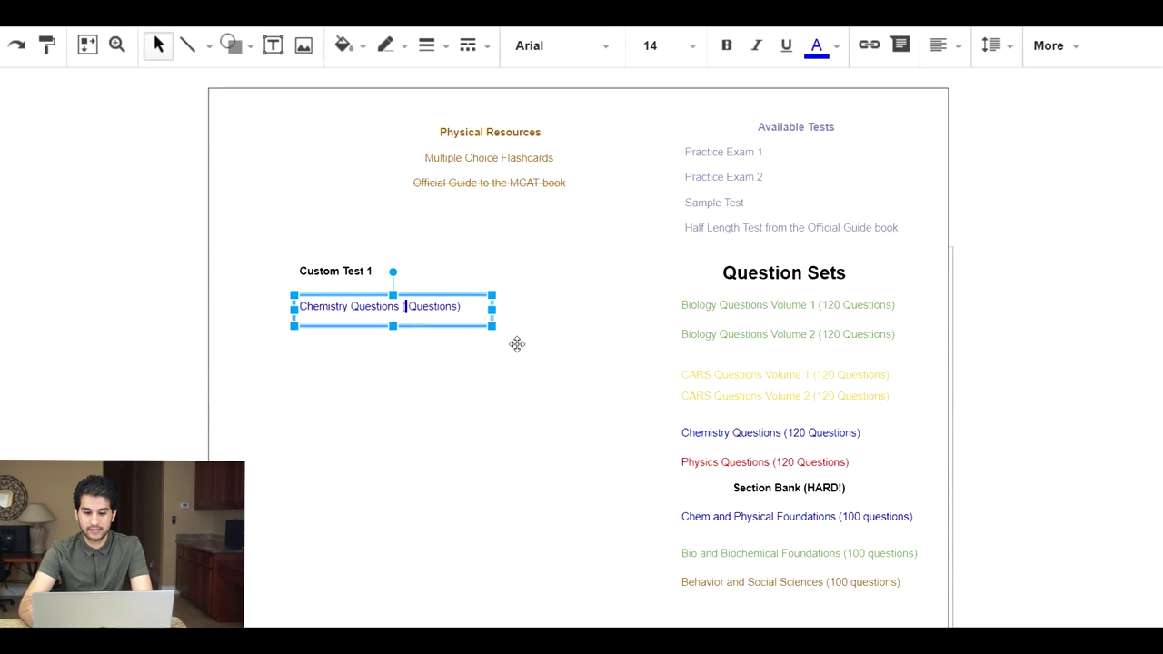
text(60)
click(800, 433)
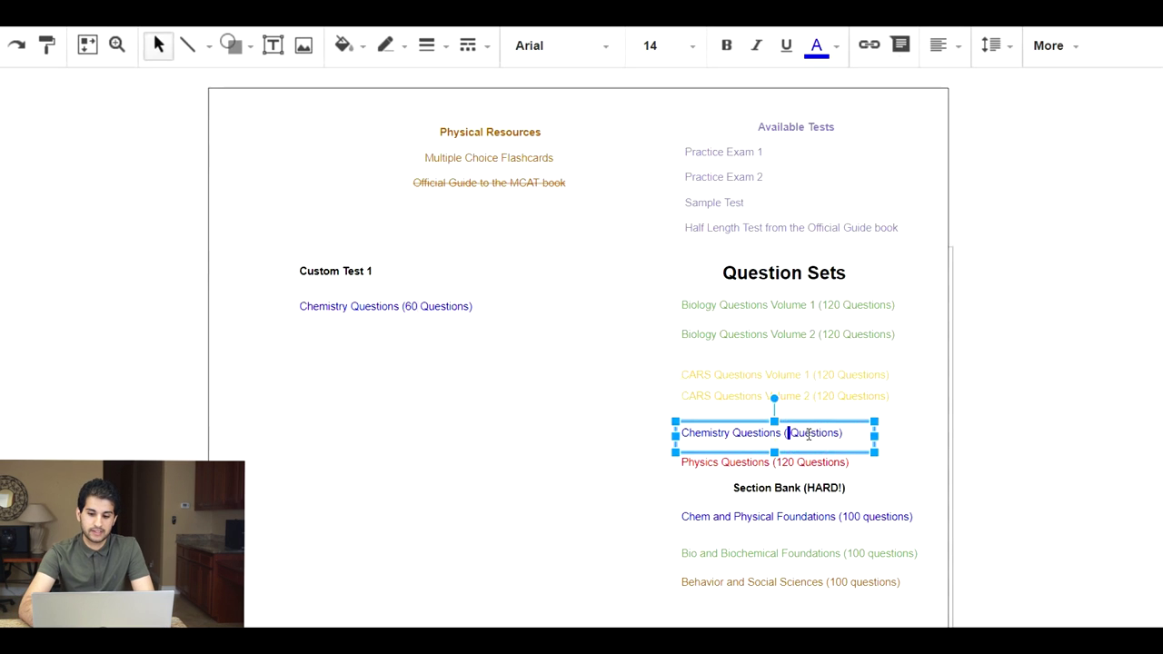
text(60)
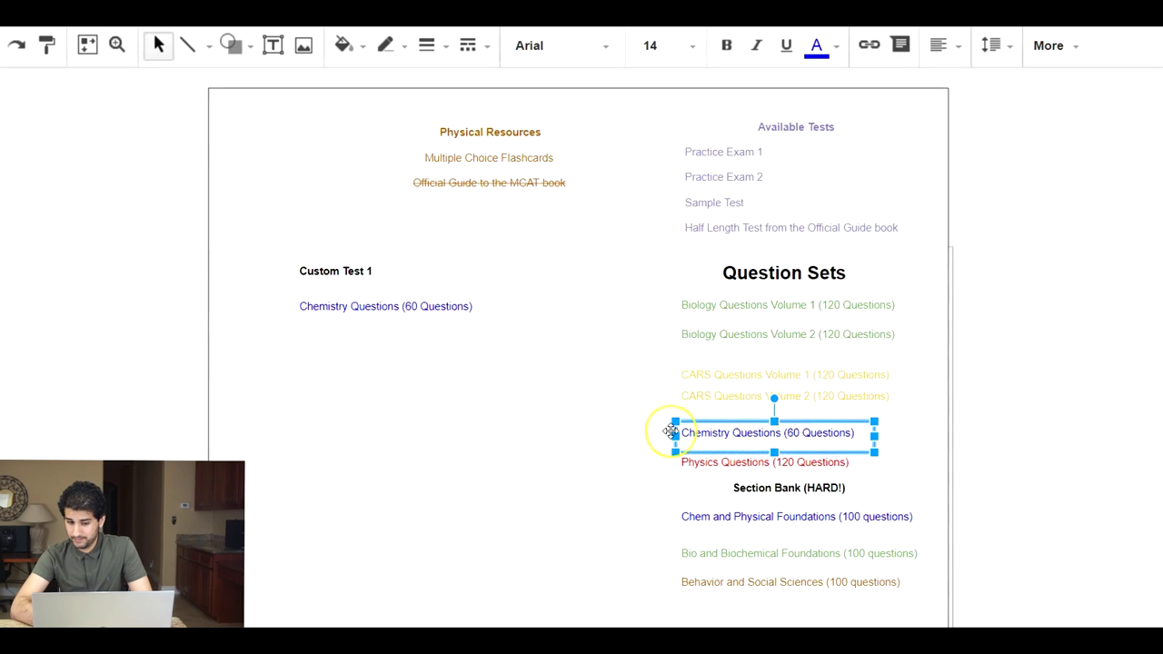
Copy the CARS Volume 1 and Biology Volume 1 entries under Custom Test 1
click(750, 376)
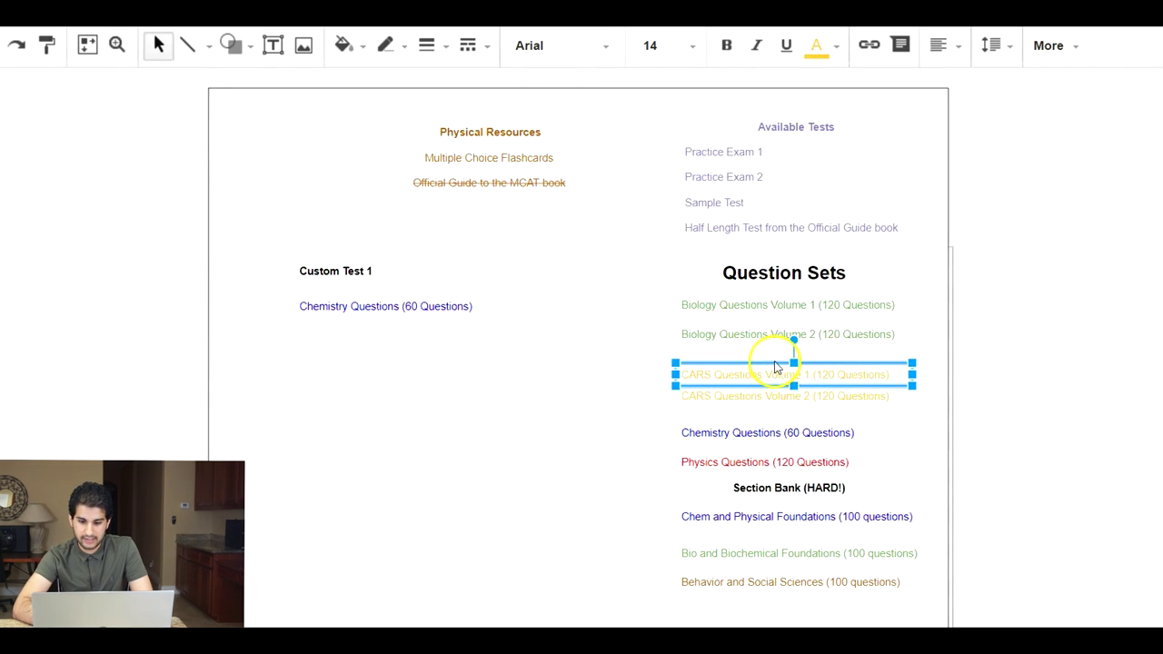
drag(754, 372, 351, 341)
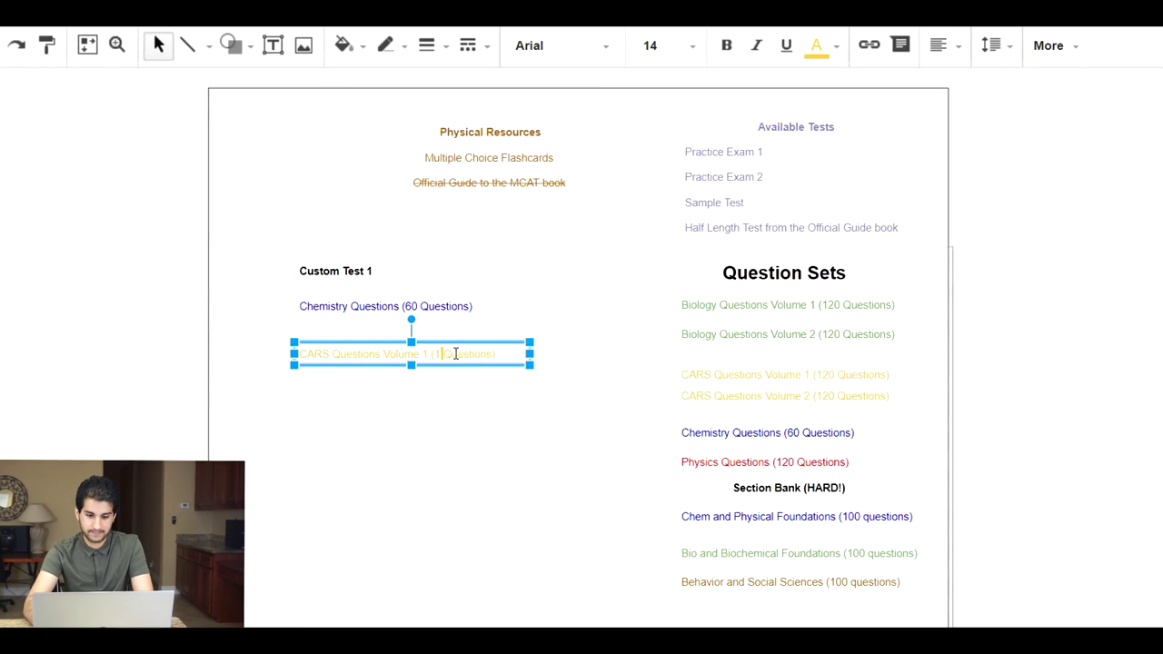
click(837, 378)
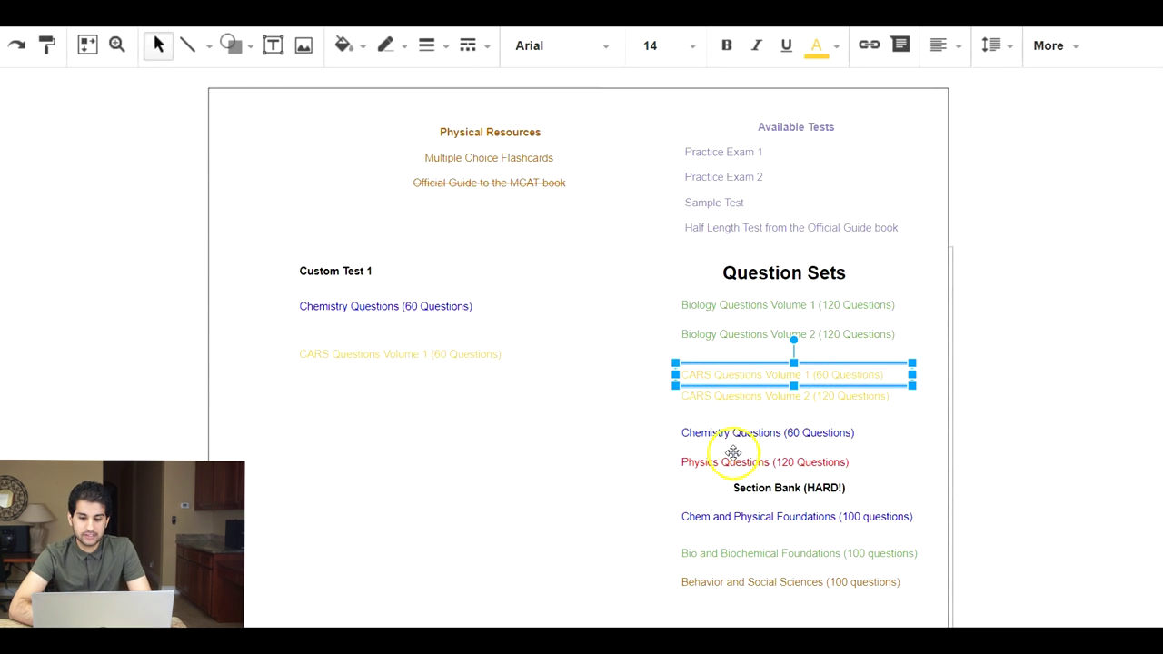
drag(769, 318, 315, 383)
click(844, 309)
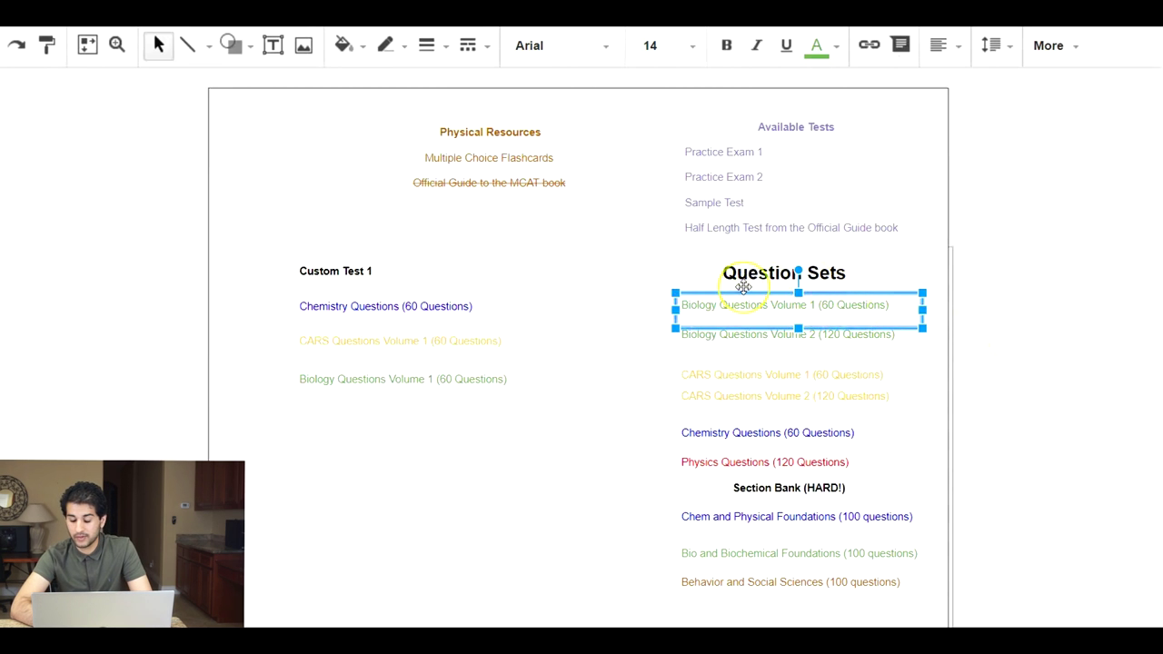
Copy the Behavior and Social Sciences entry into Custom Test 1 as its fourth line
click(720, 582)
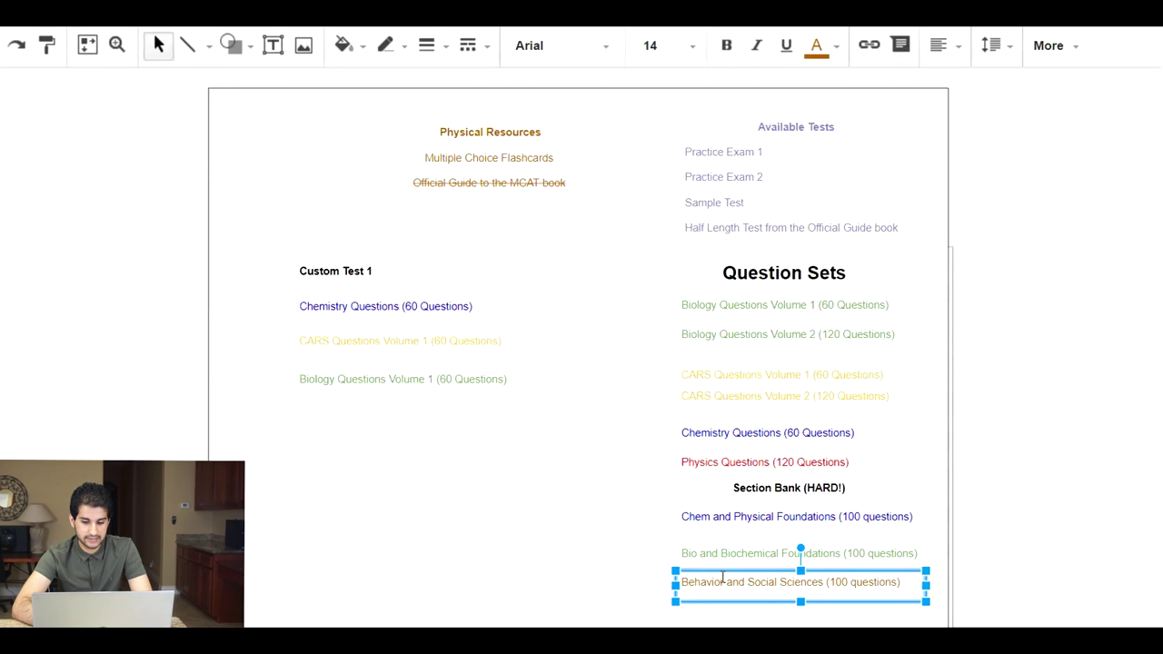
drag(718, 570, 334, 420)
click(382, 434)
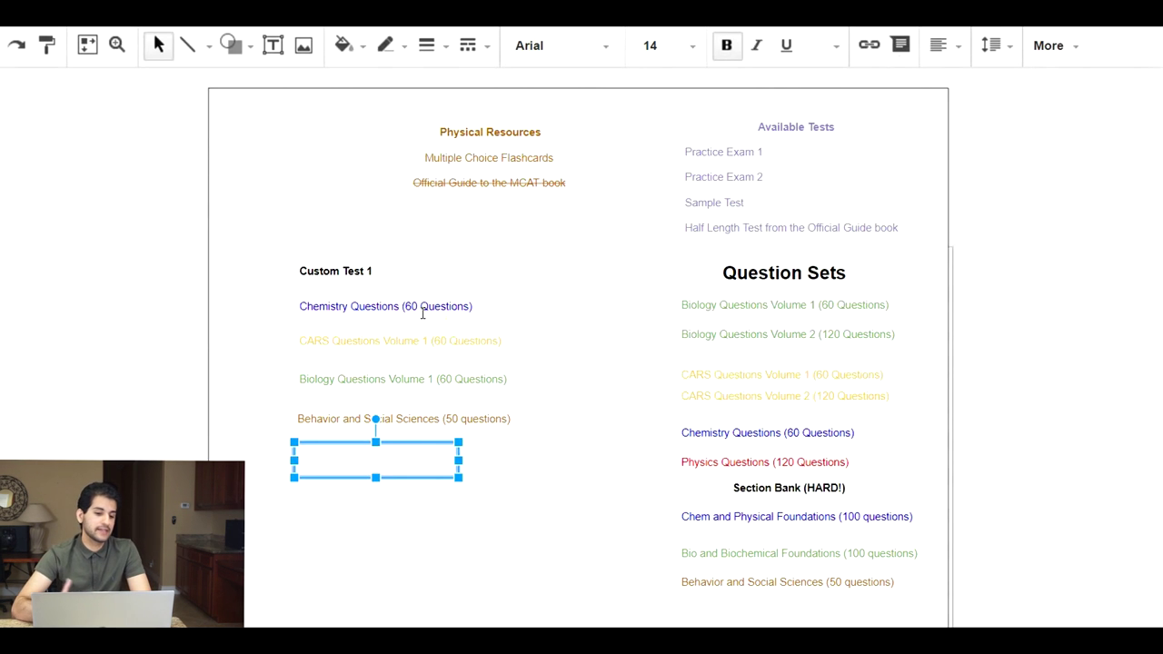
Discard the empty text box and check the colours of the Chemistry, CARS, Biology and Behavior lines
click(422, 313)
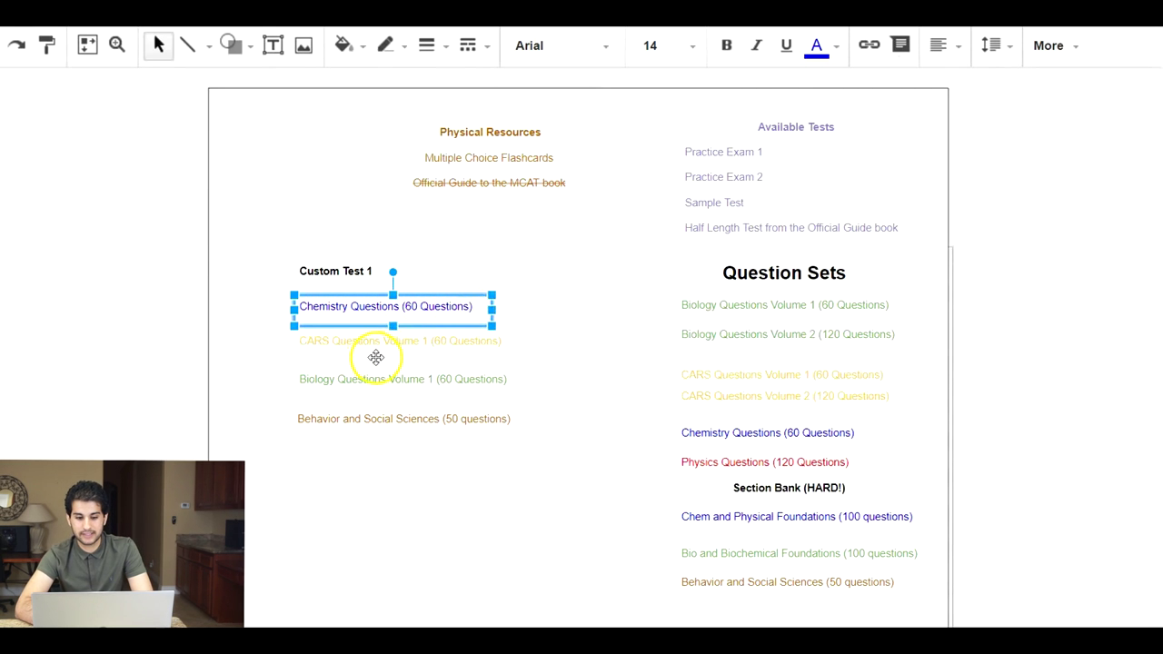
click(368, 348)
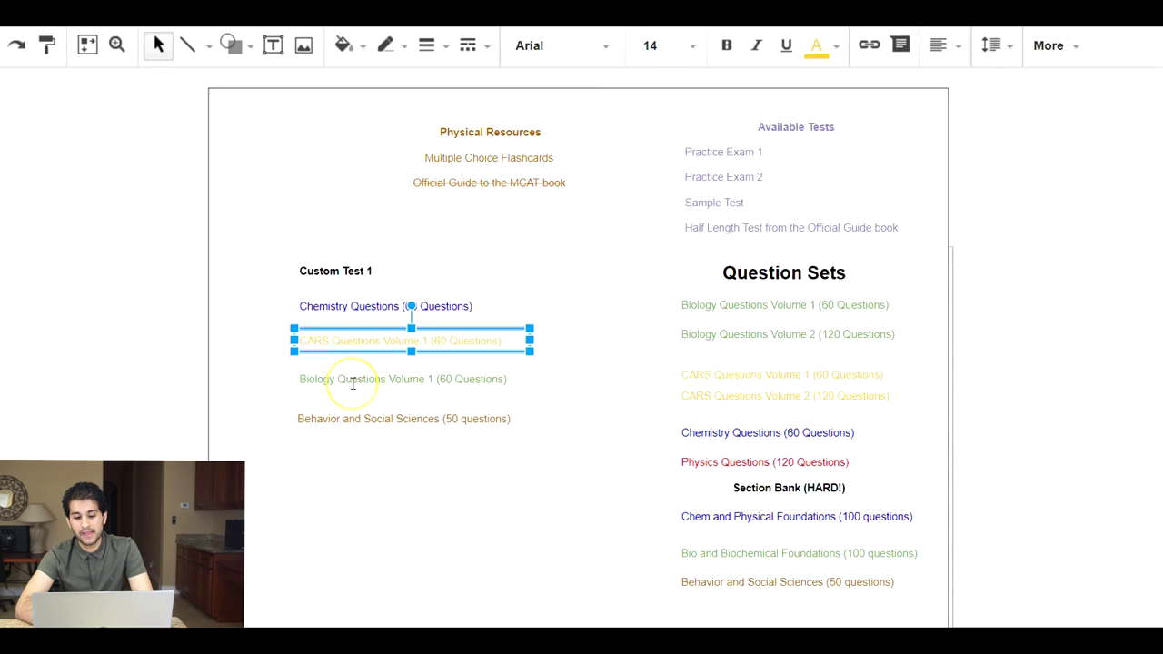
click(353, 381)
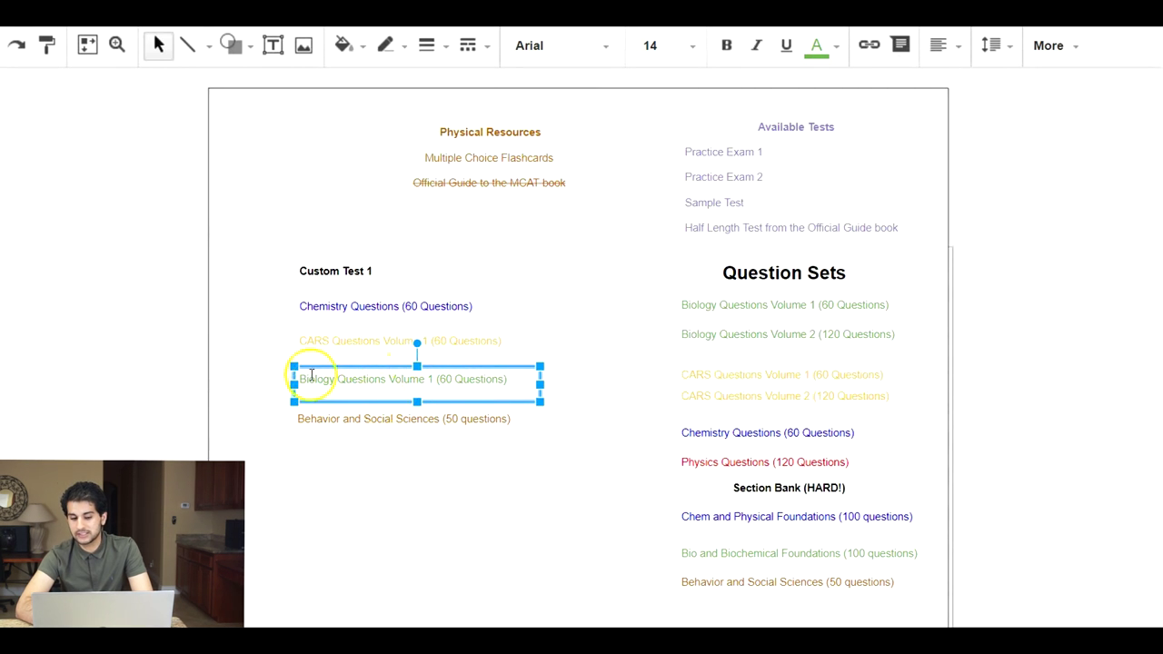
click(352, 380)
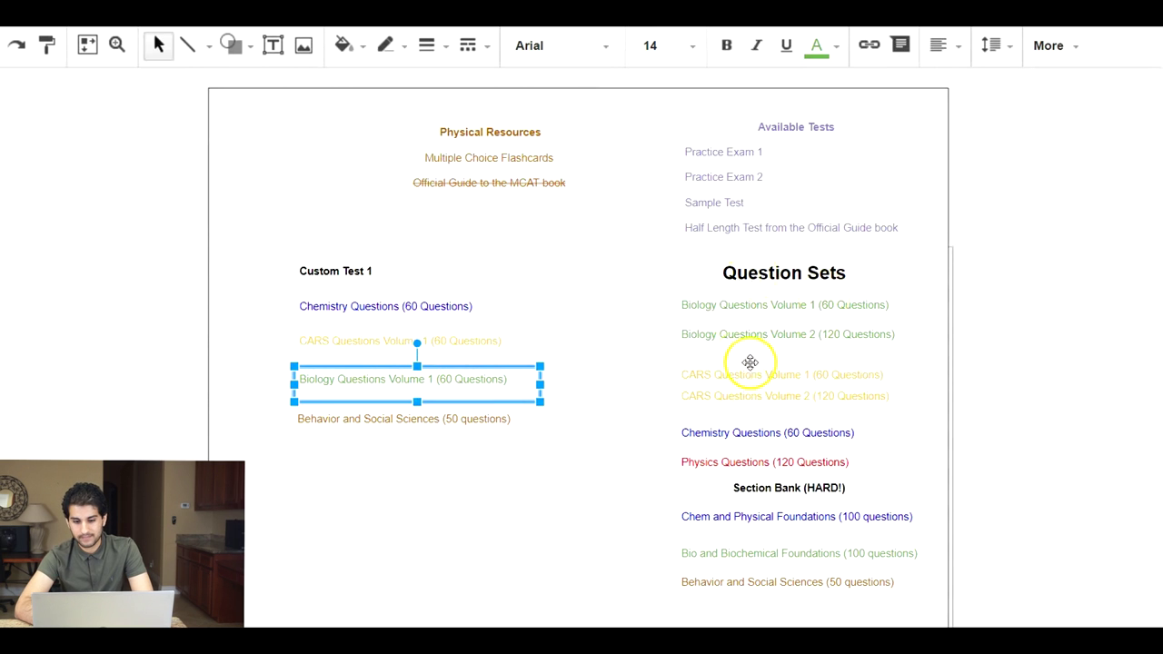
click(330, 421)
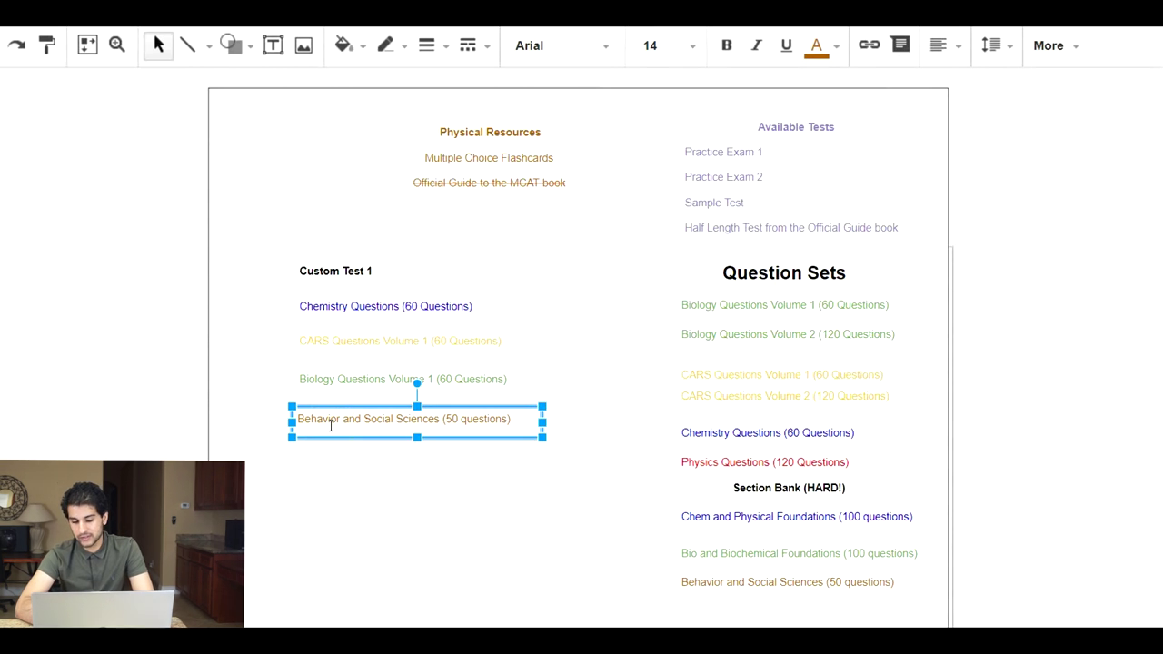
click(472, 380)
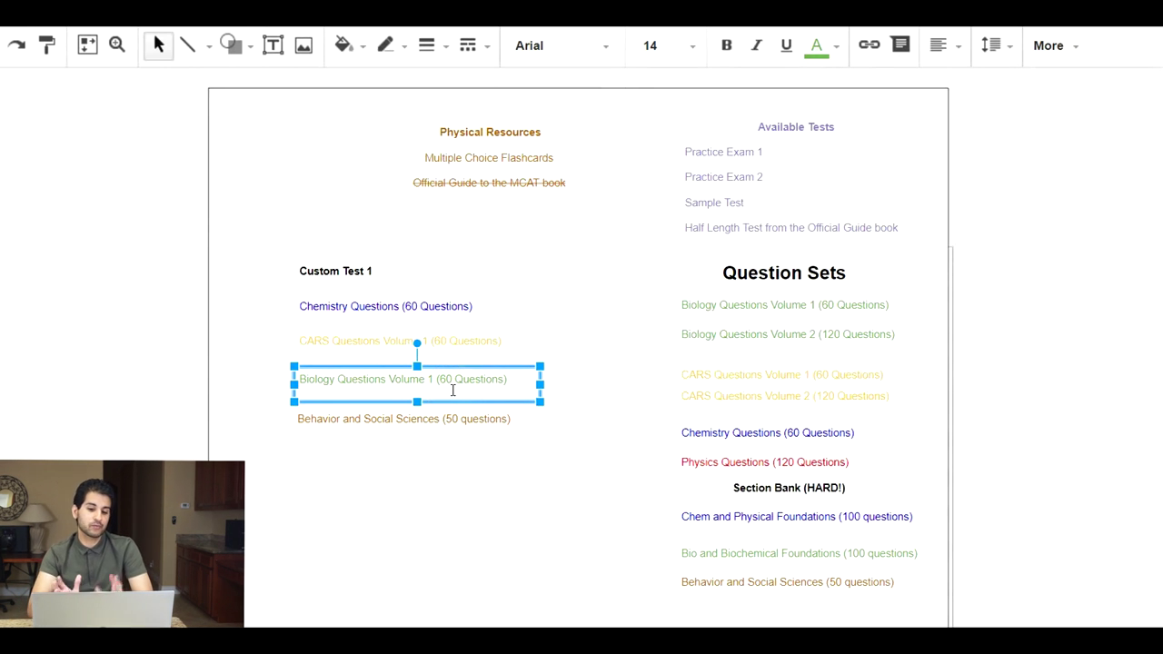
Place the cursor at the end of the Biology Volume 1 line in Custom Test 1
click(502, 376)
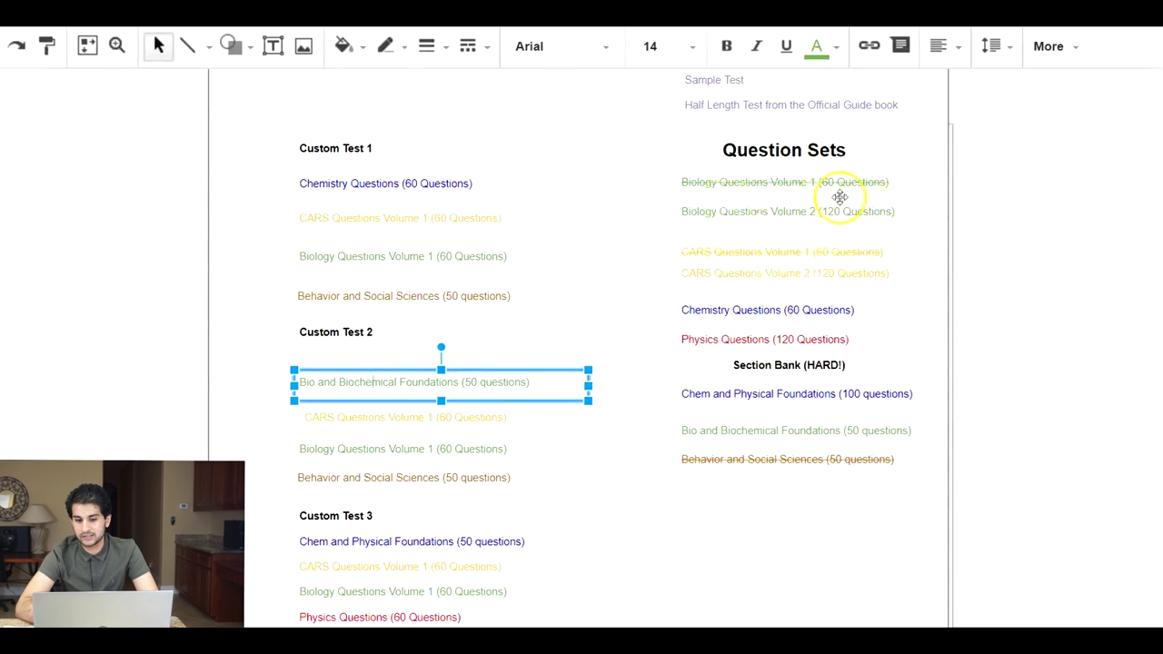
Step through the Custom Test 2 lines and into the Custom Test 3 list for editing
scroll(502, 545, up, 2)
click(503, 600)
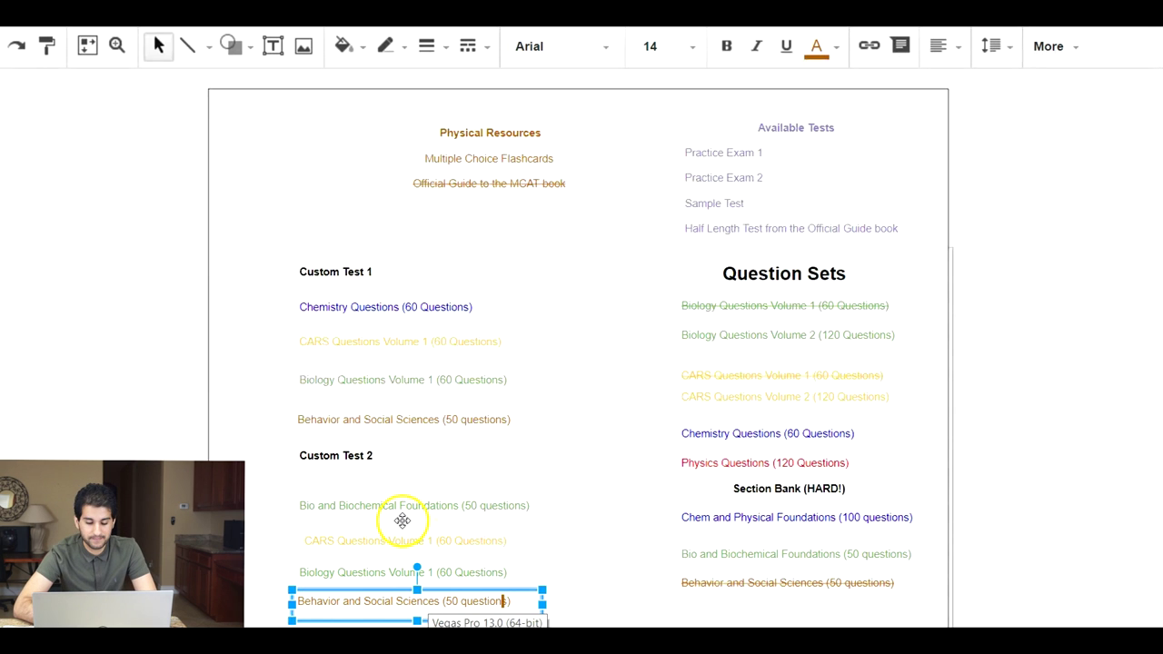
click(372, 505)
scroll(370, 502, down, 1)
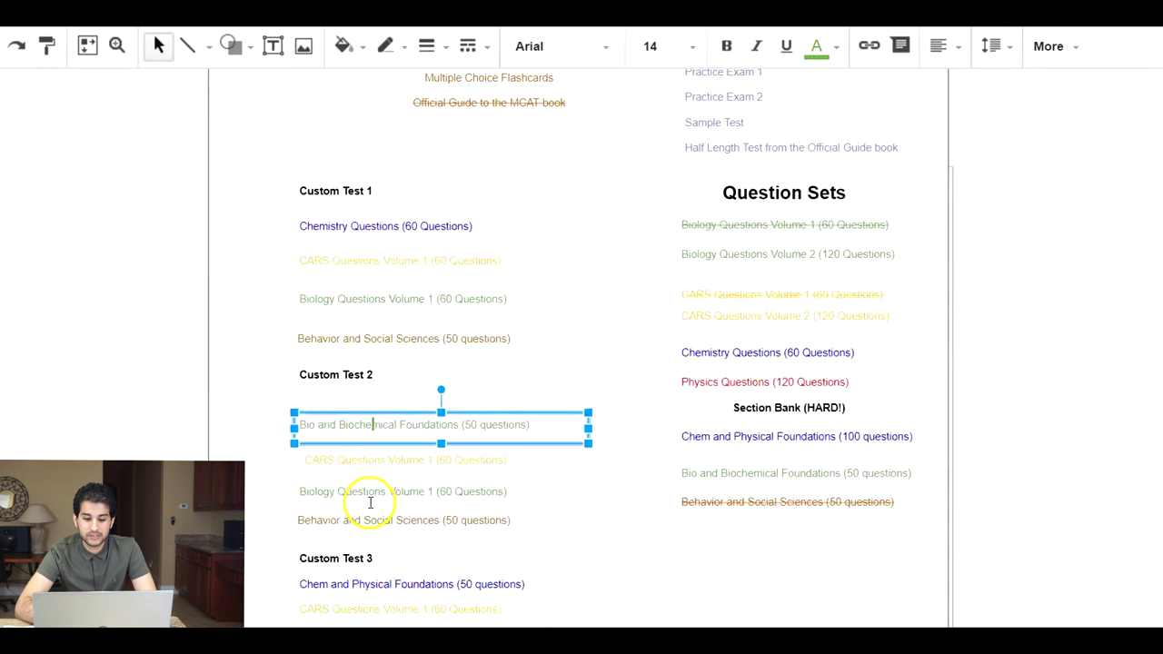
scroll(942, 267, up, 1)
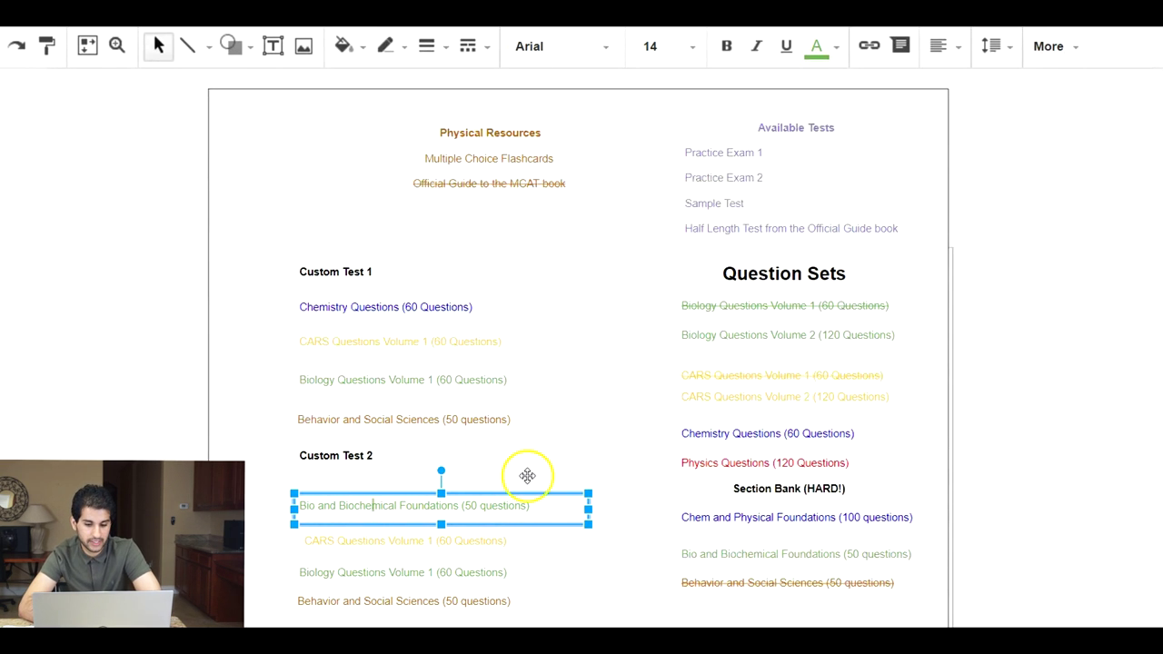
scroll(563, 518, down, 3)
click(500, 536)
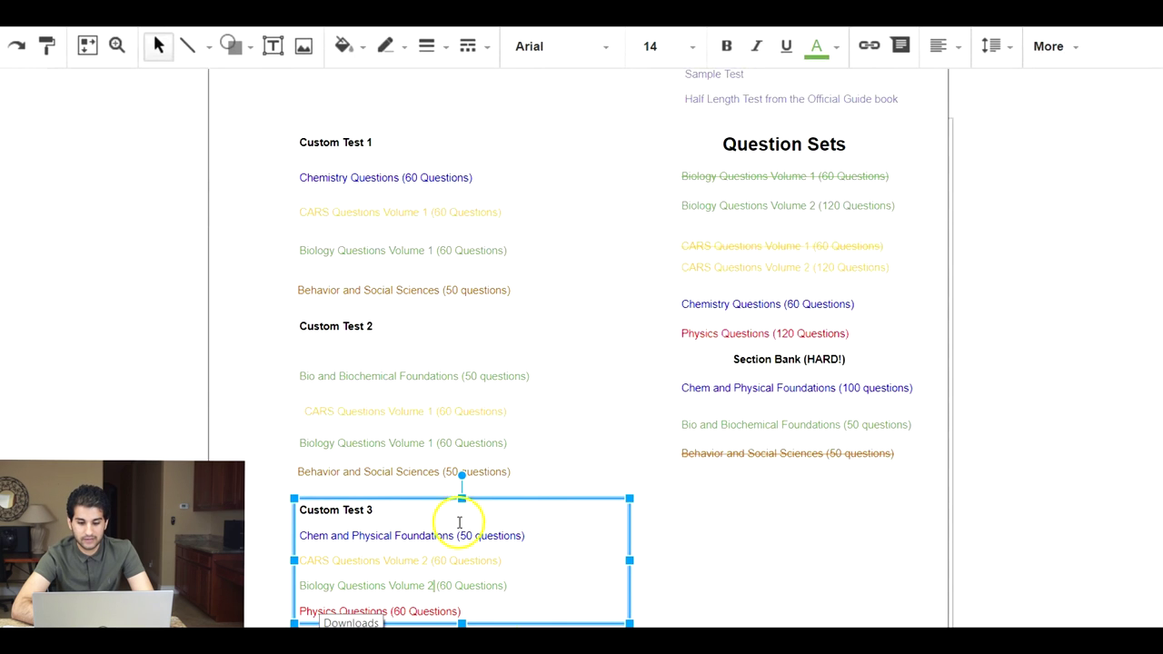
Scroll the drawing to review Custom Test 4 and the half-length Custom Test 5
scroll(577, 345, down, 3)
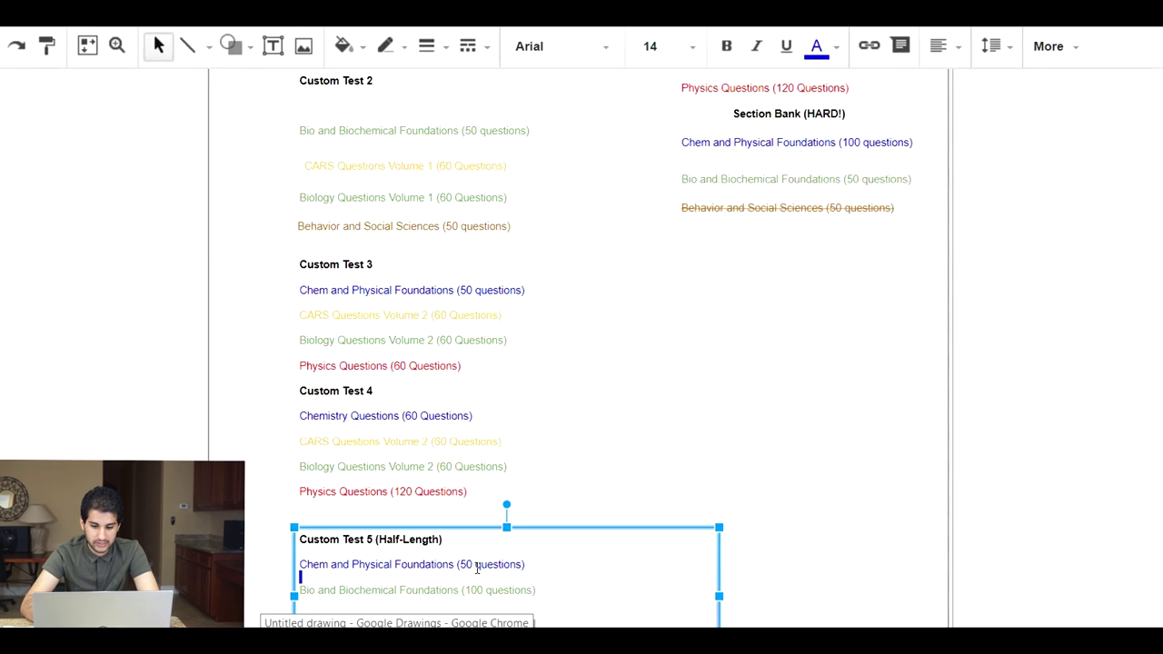
scroll(476, 568, down, 1)
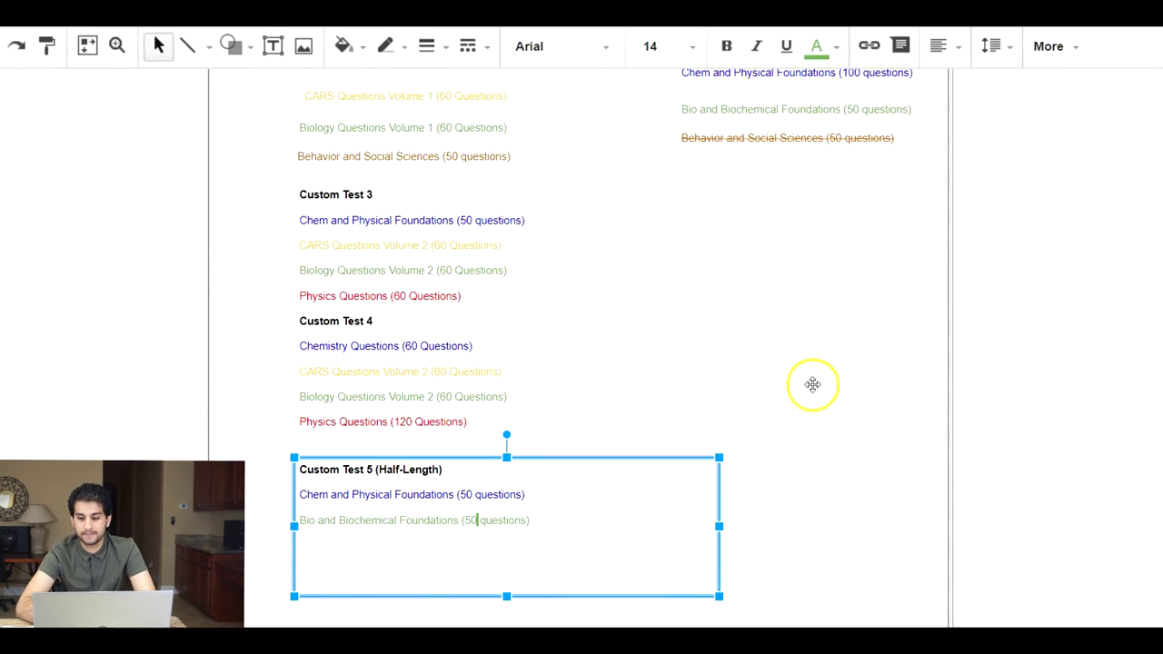
scroll(866, 376, up, 3)
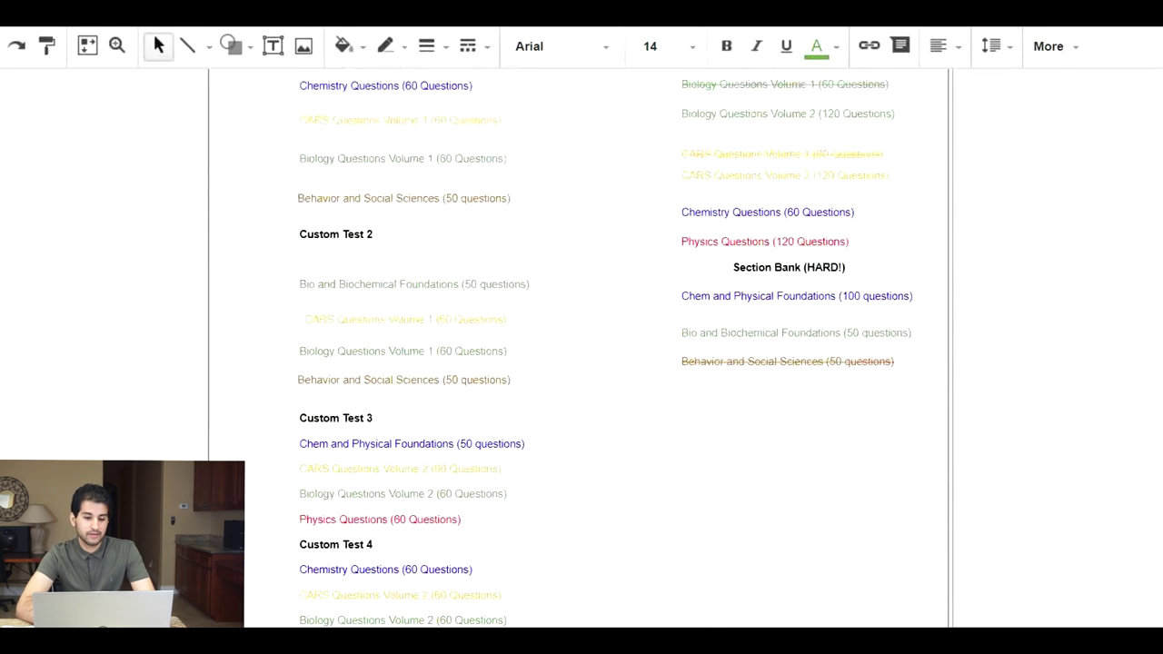
scroll(601, 348, up, 1)
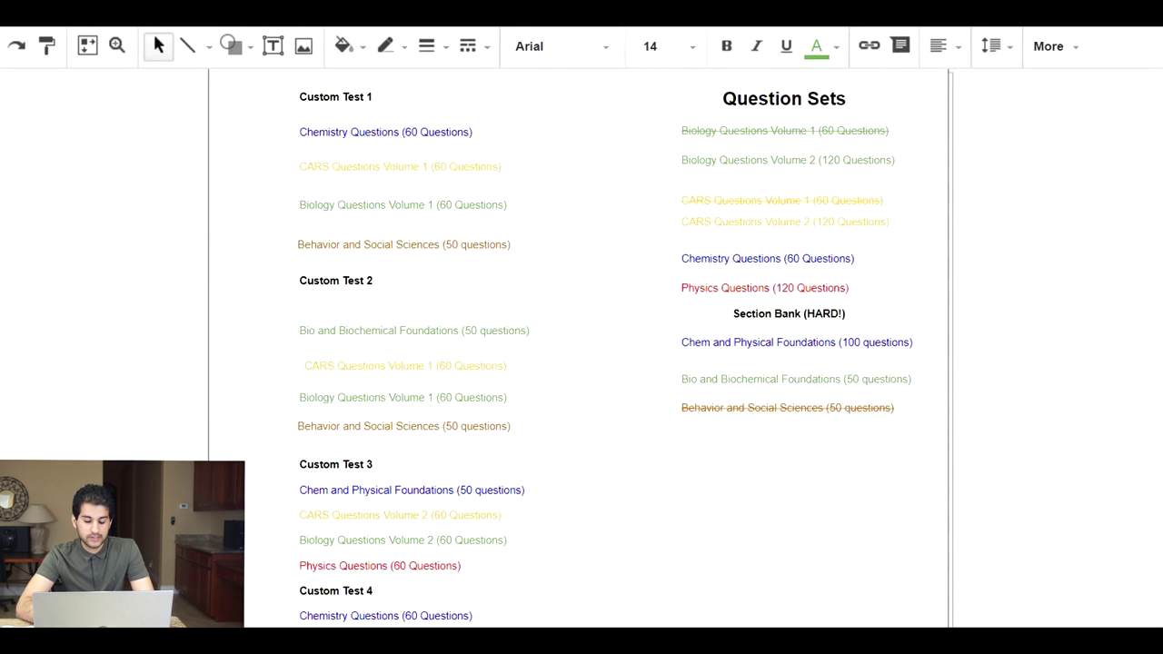
scroll(601, 348, up, 2)
key(ctrl+z)
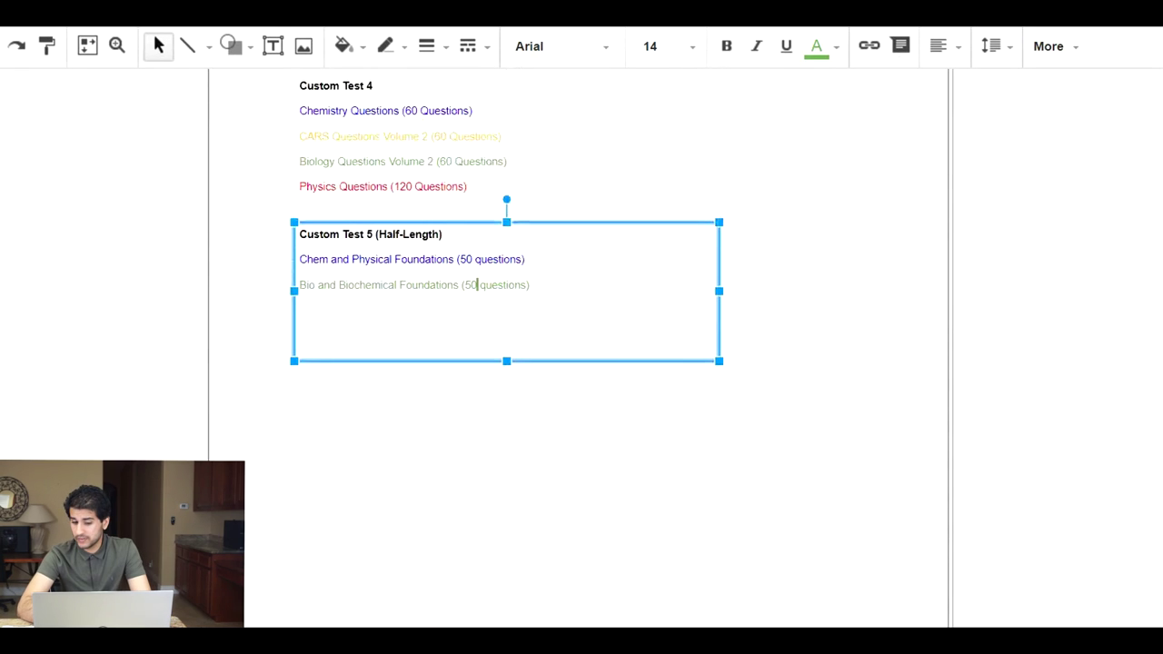
scroll(581, 345, down, 5)
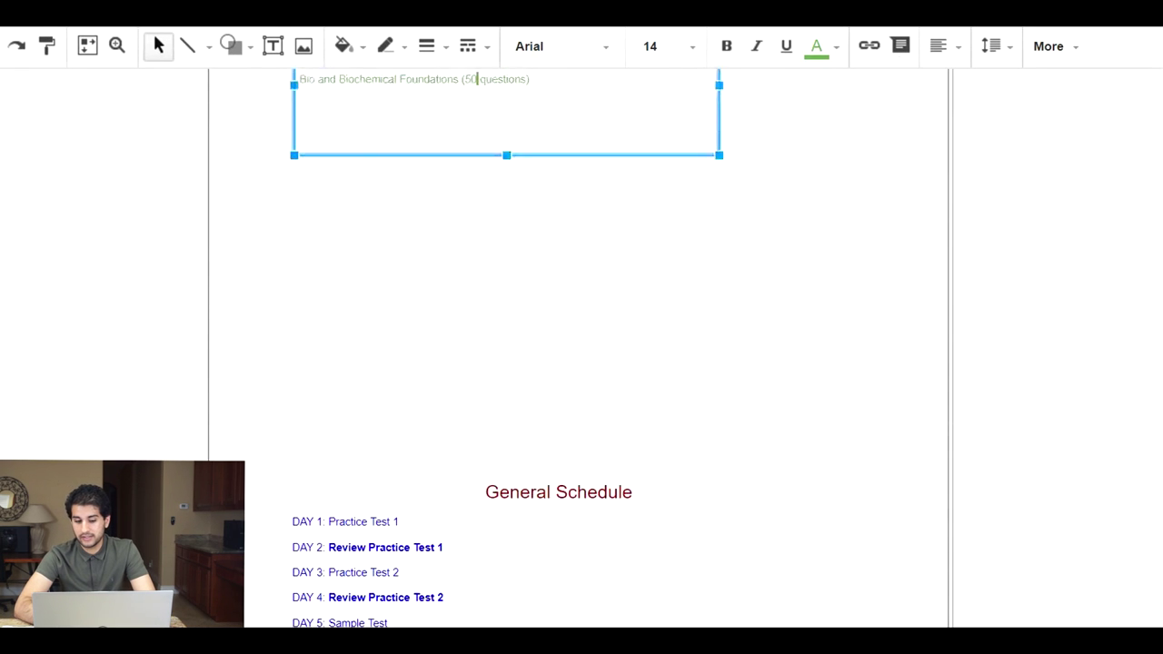
scroll(581, 408, down, 2)
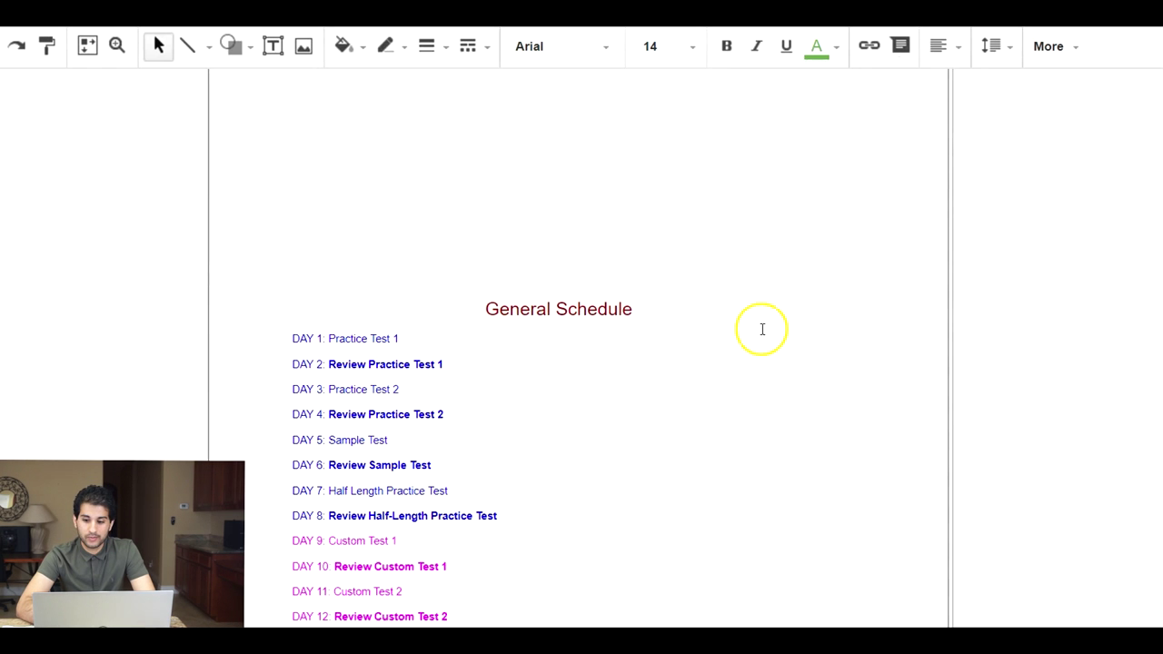
scroll(581, 346, up, 10)
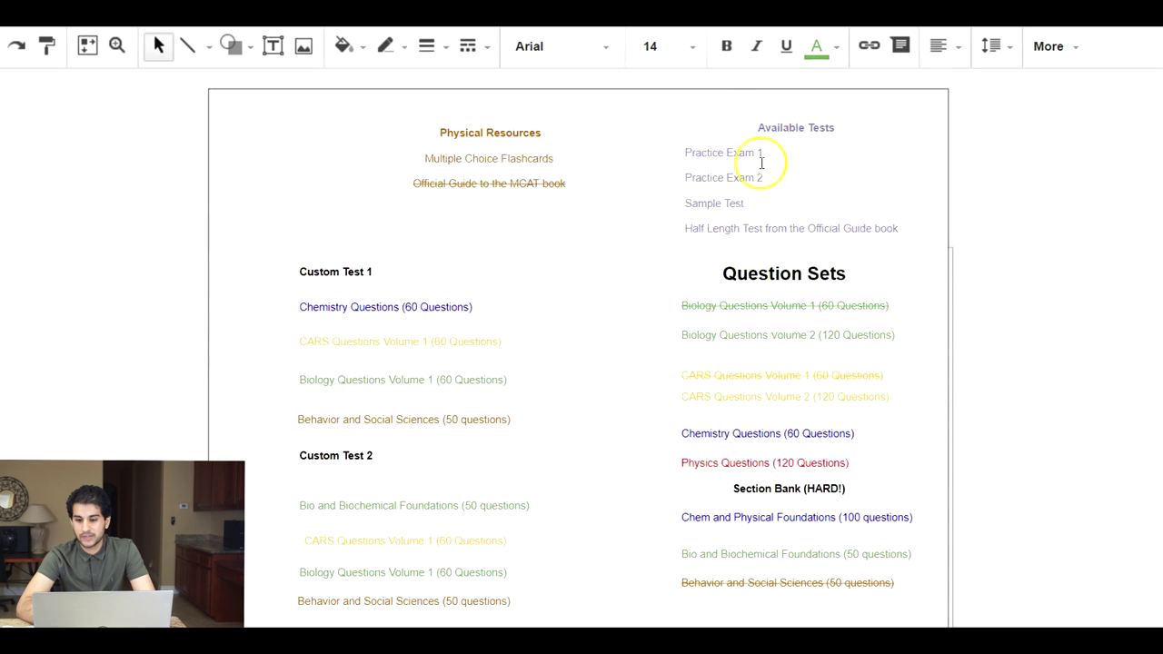
scroll(384, 329, down, 10)
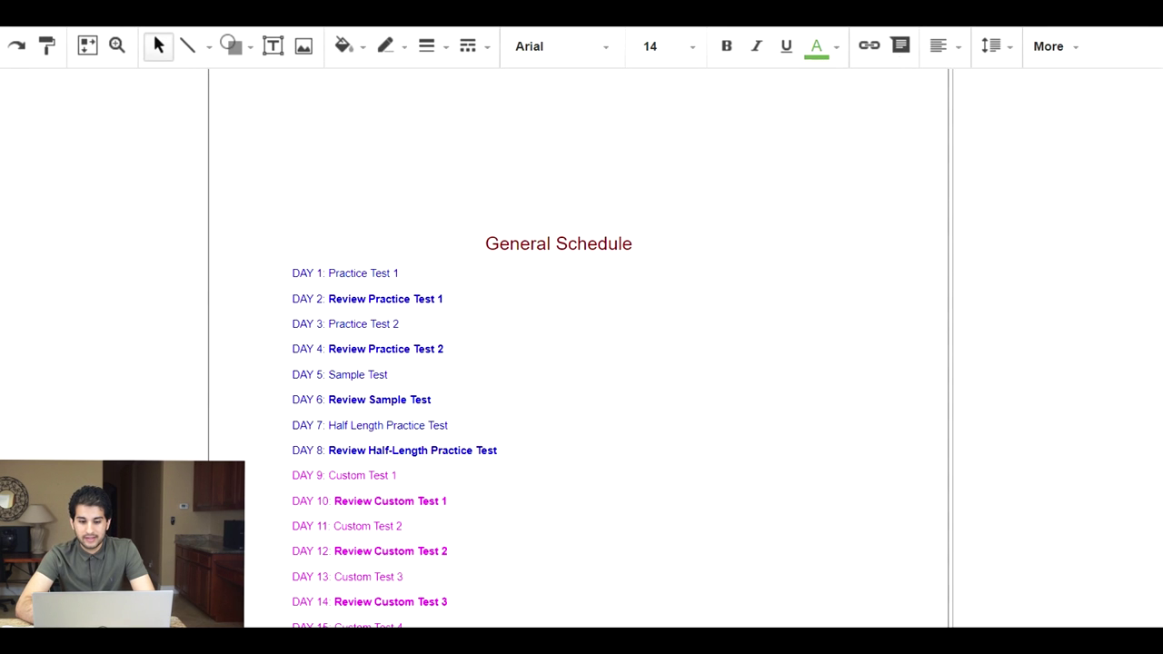
scroll(589, 384, down, 3)
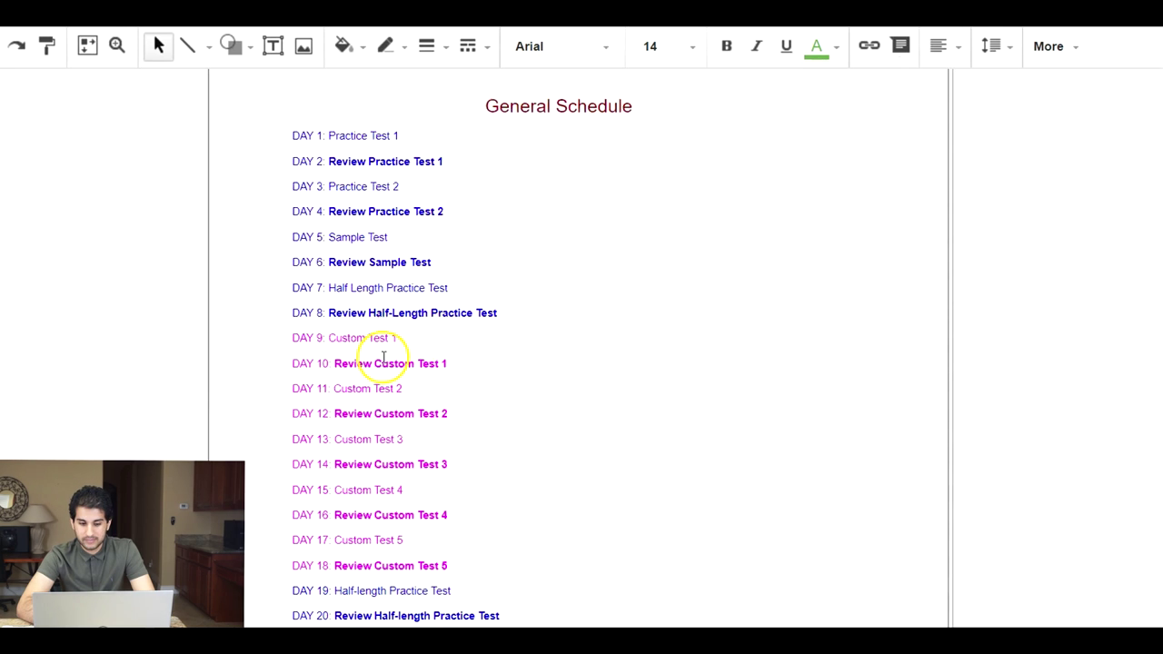
scroll(519, 332, down, 1)
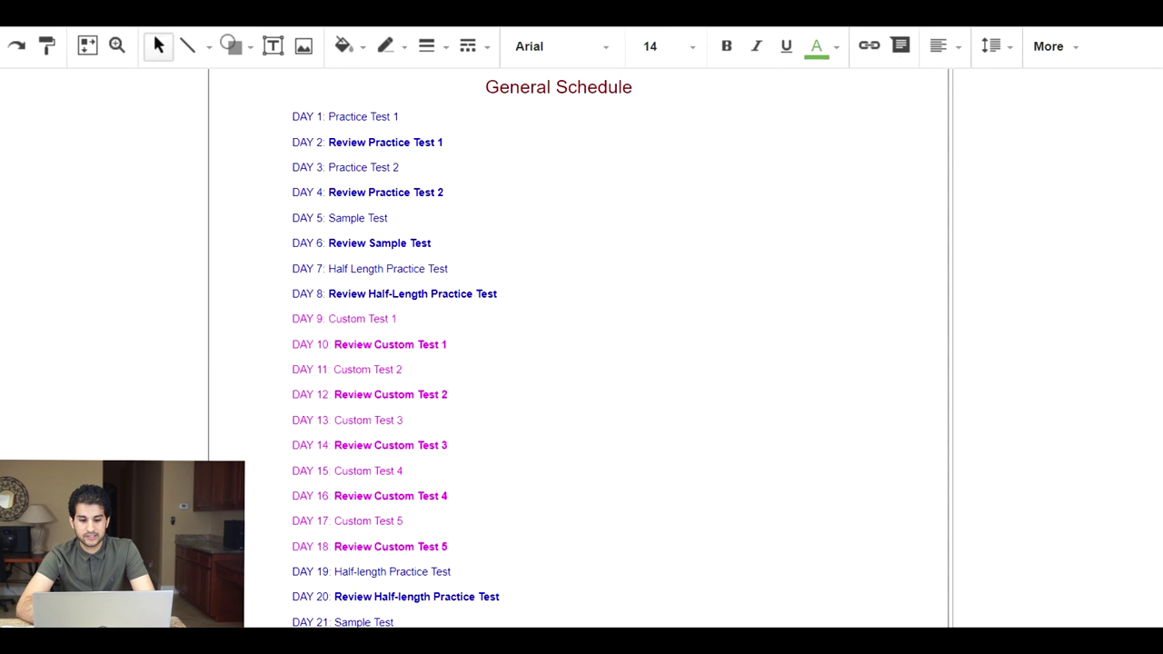
scroll(366, 338, down, 5)
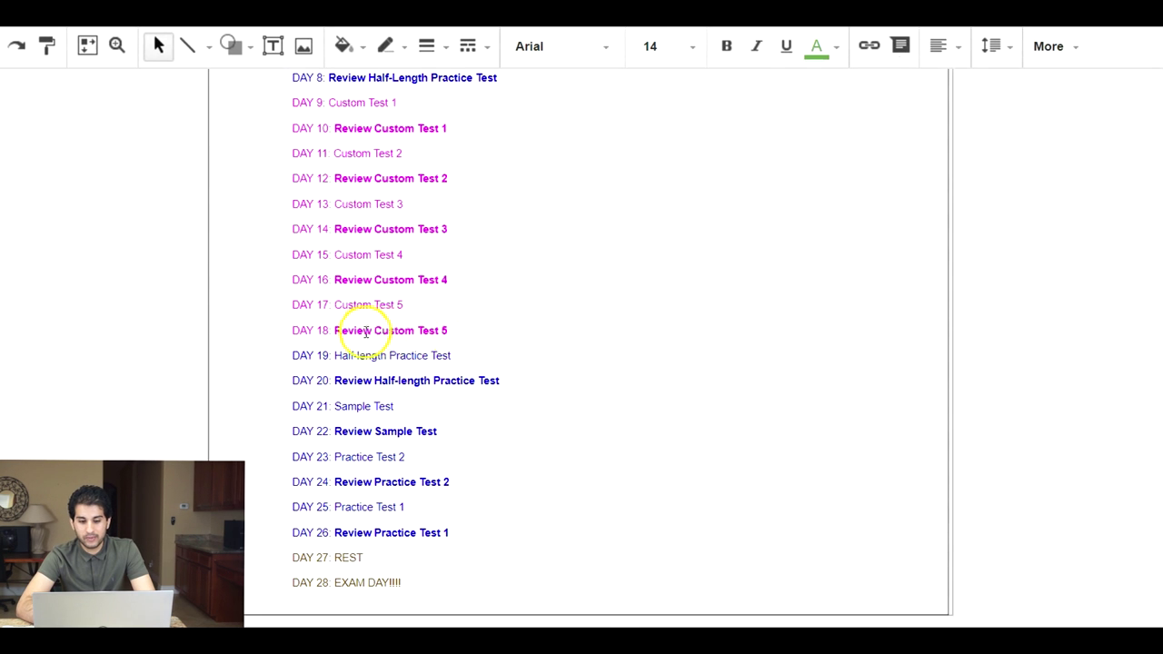
scroll(501, 431, up, 5)
scroll(501, 430, down, 4)
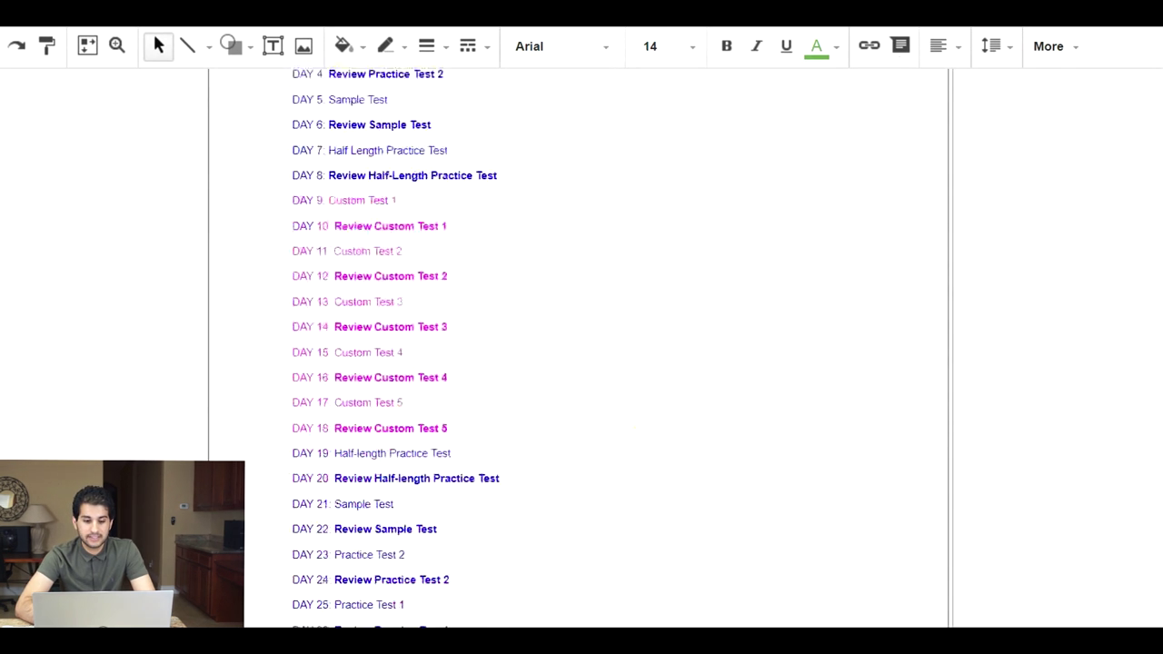
scroll(581, 345, down, 1)
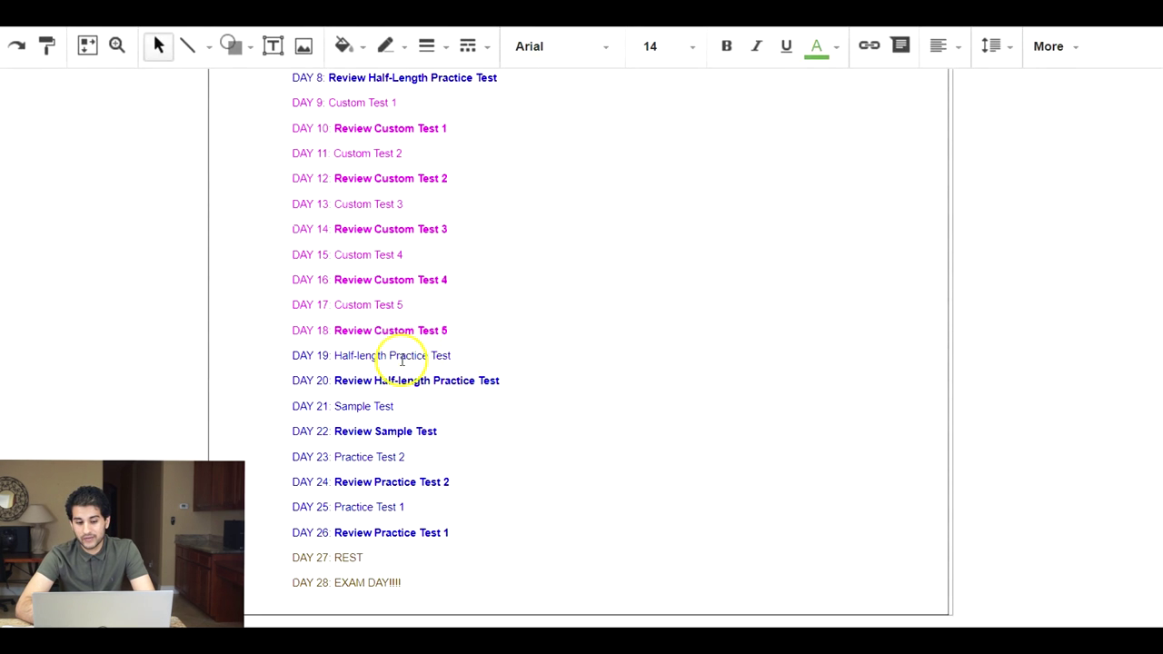
scroll(485, 303, up, 4)
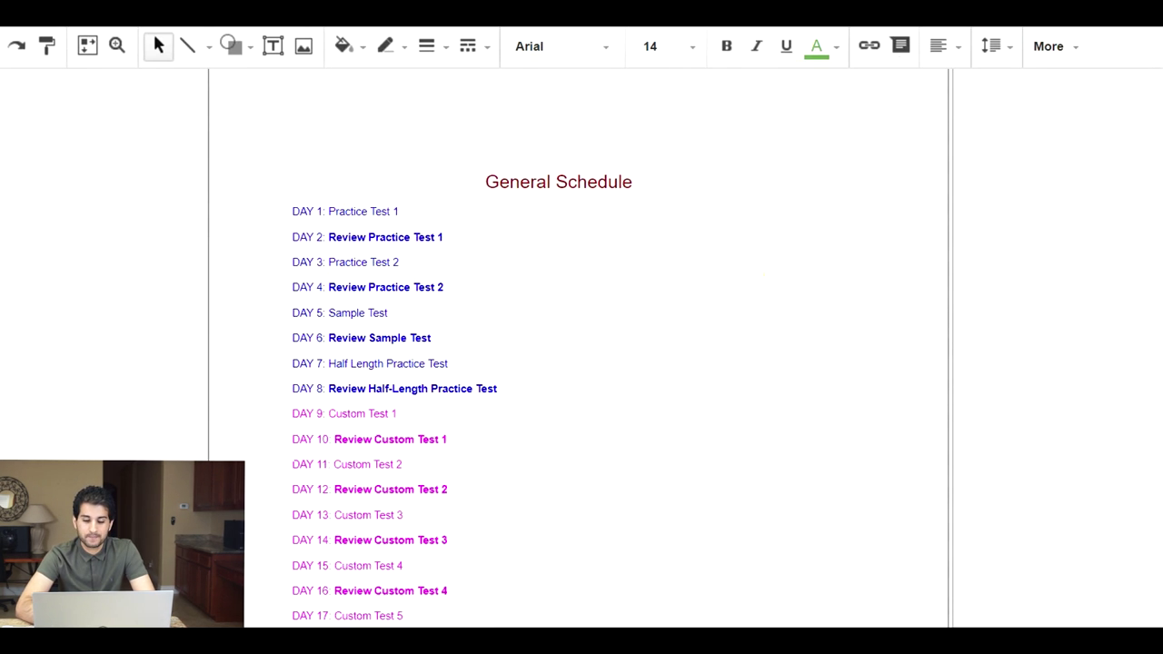
scroll(762, 273, down, 5)
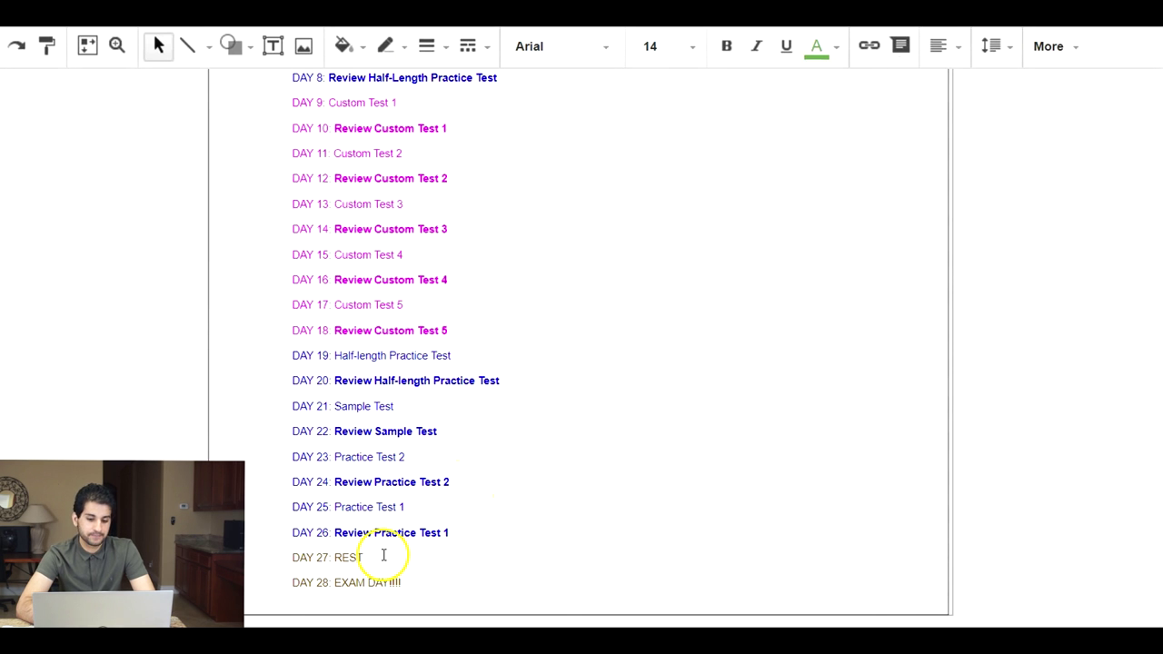
click(348, 557)
right_click(1037, 221)
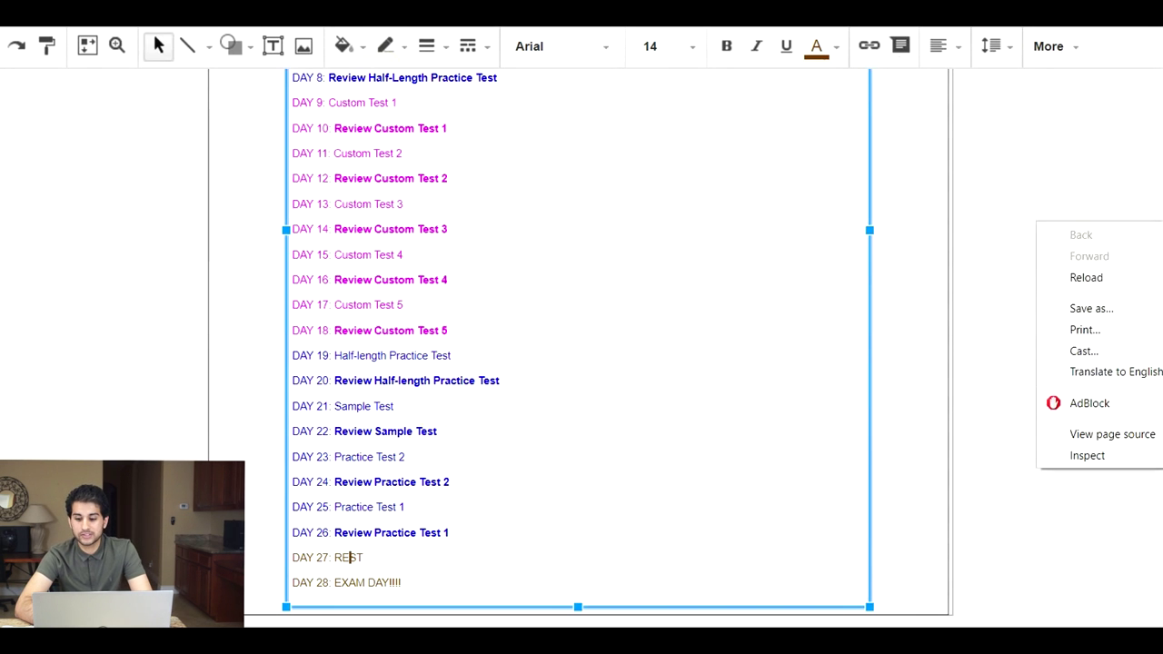
key(Escape)
scroll(578, 345, up, 3)
scroll(577, 345, down, 15)
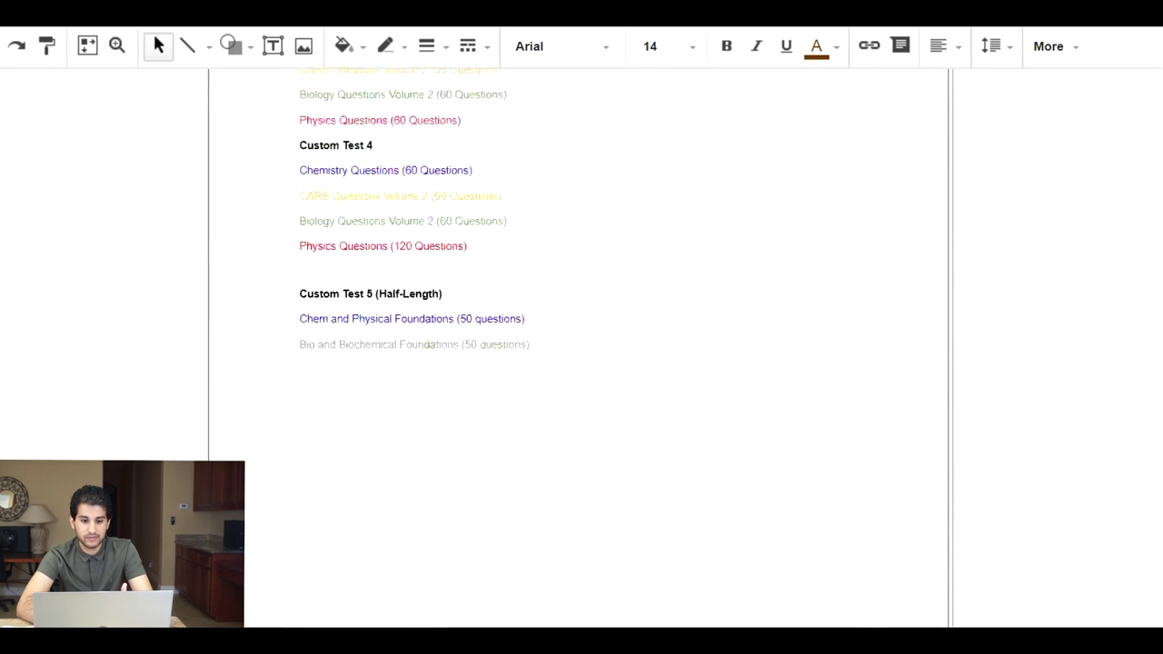
scroll(578, 345, up, 3)
scroll(578, 345, up, 1)
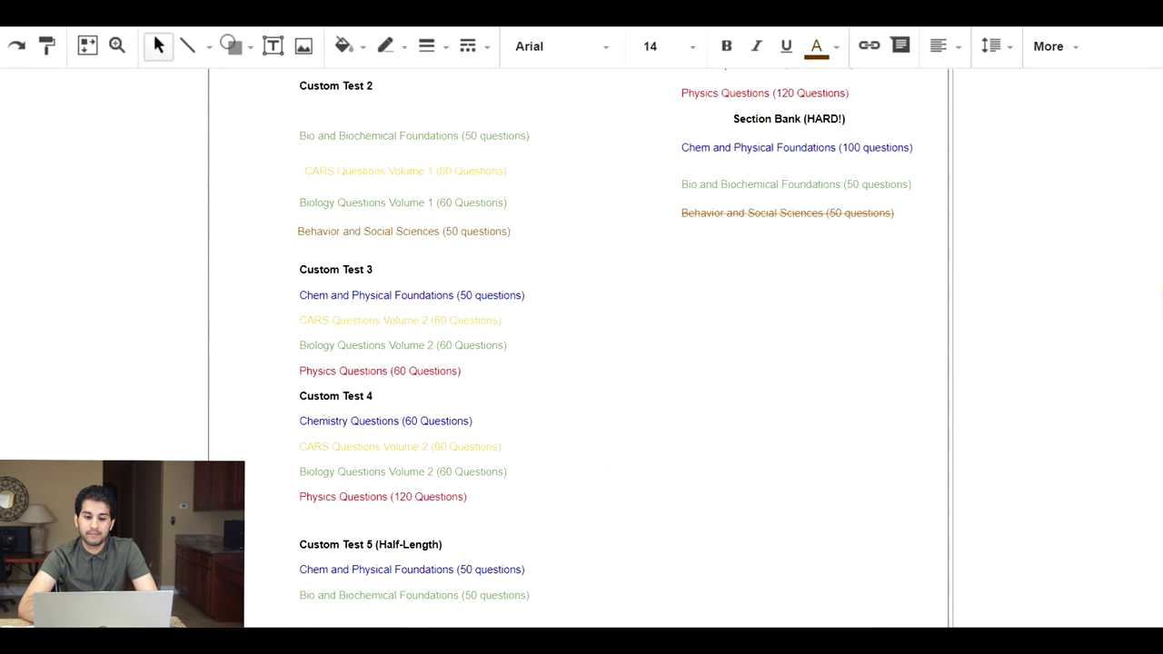
scroll(578, 345, up, 10)
scroll(578, 345, down, 10)
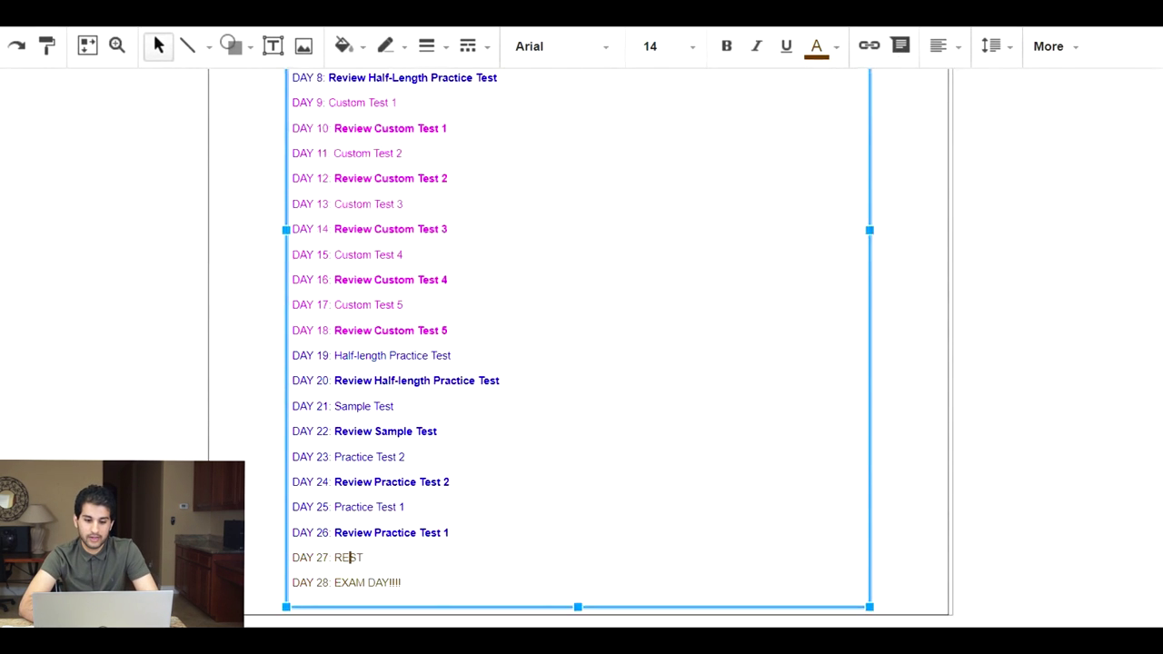
scroll(577, 345, up, 4)
scroll(577, 345, down, 6)
scroll(577, 345, up, 6)
scroll(578, 345, up, 2)
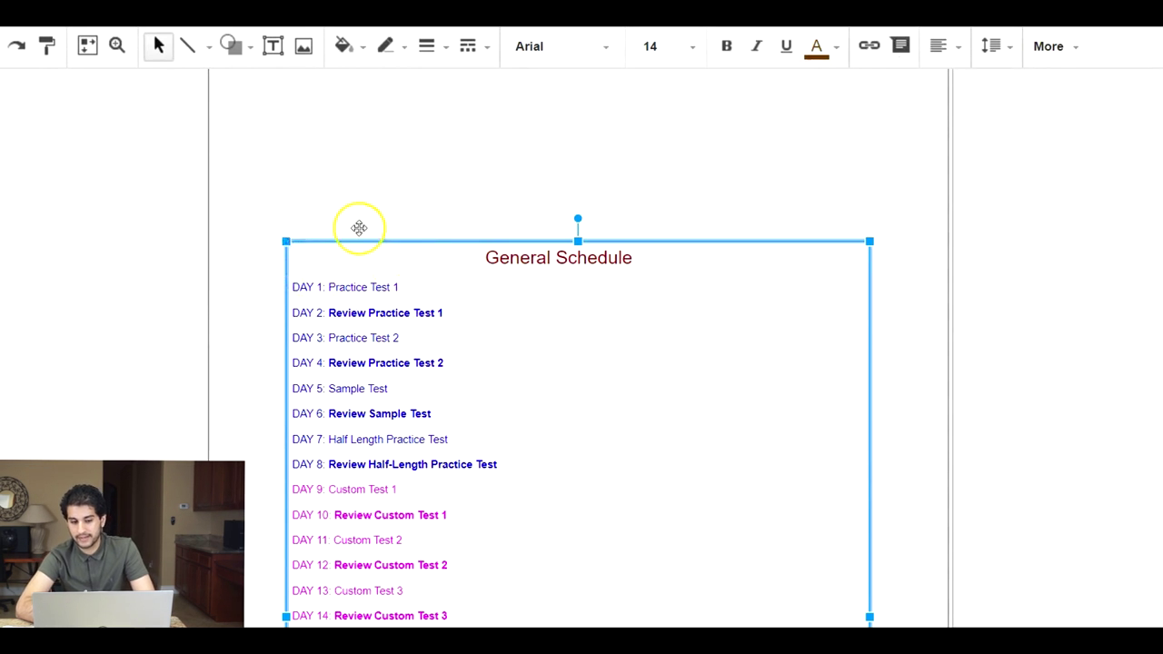
scroll(358, 228, up, 15)
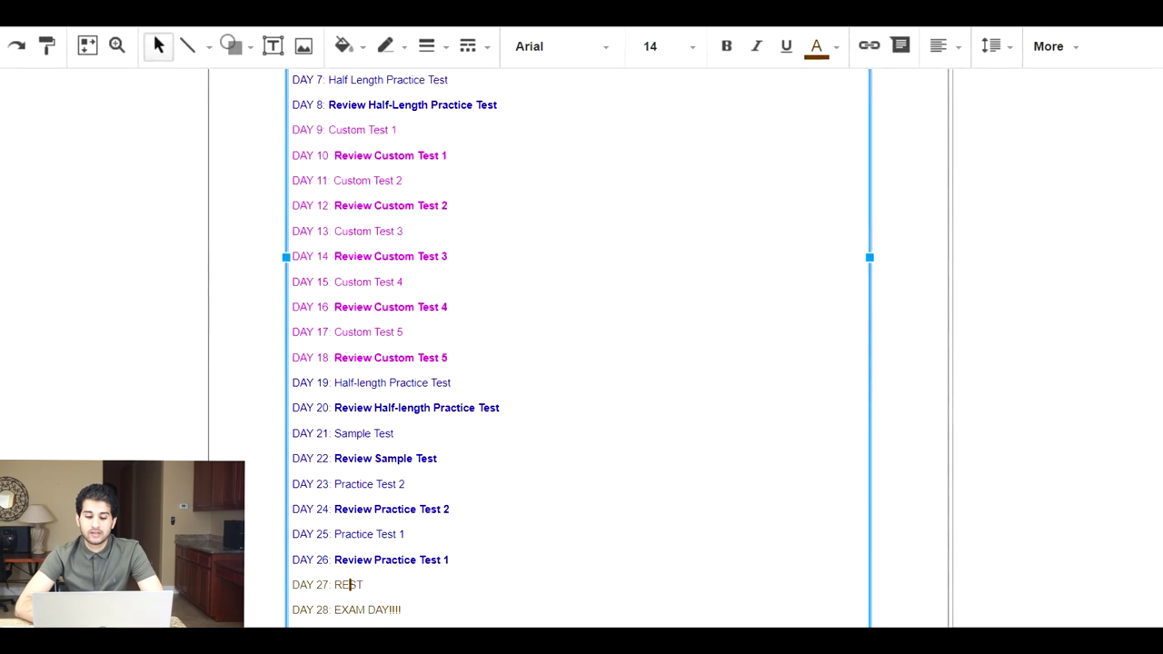
scroll(578, 345, down, 1)
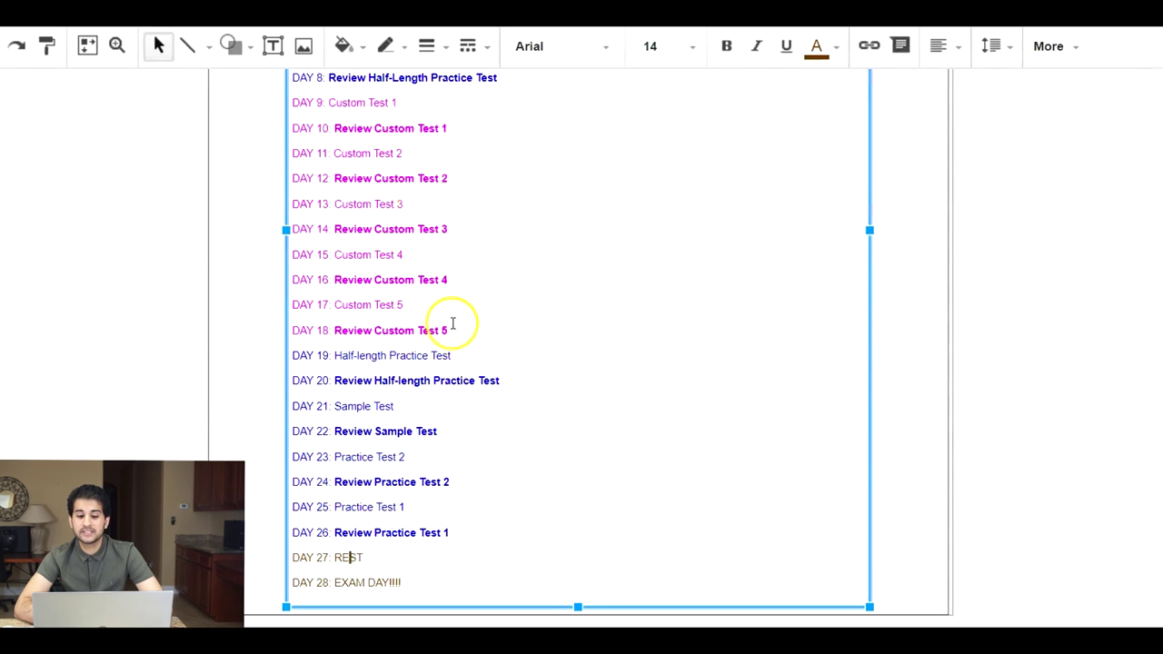
scroll(349, 557, up, 5)
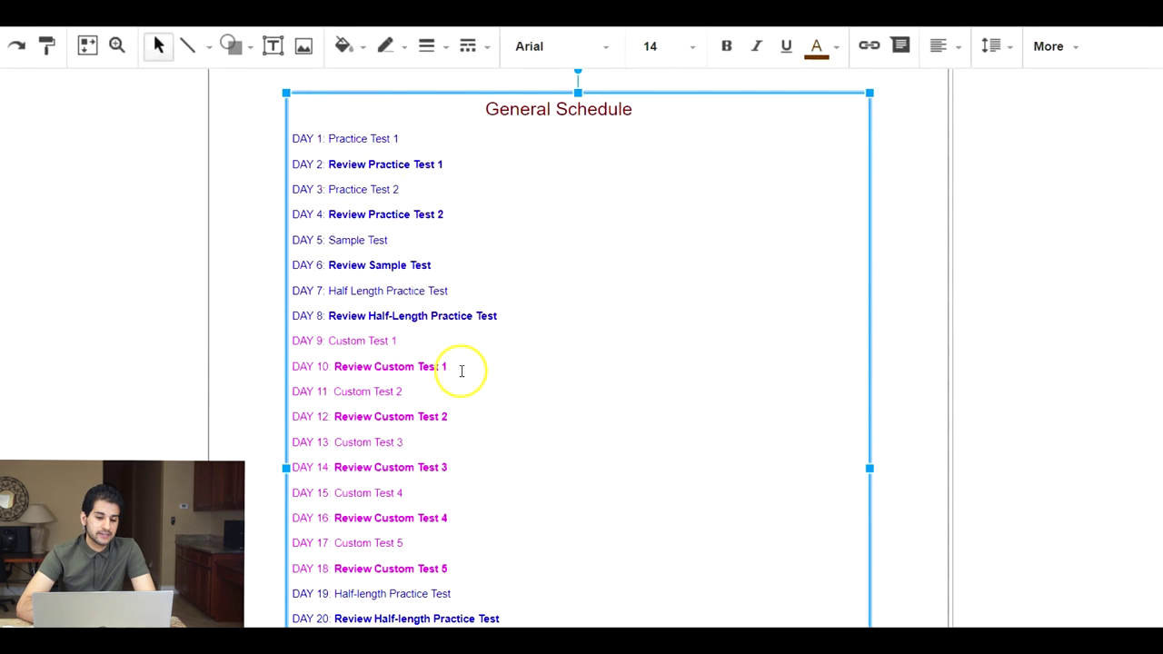
scroll(354, 486, down, 5)
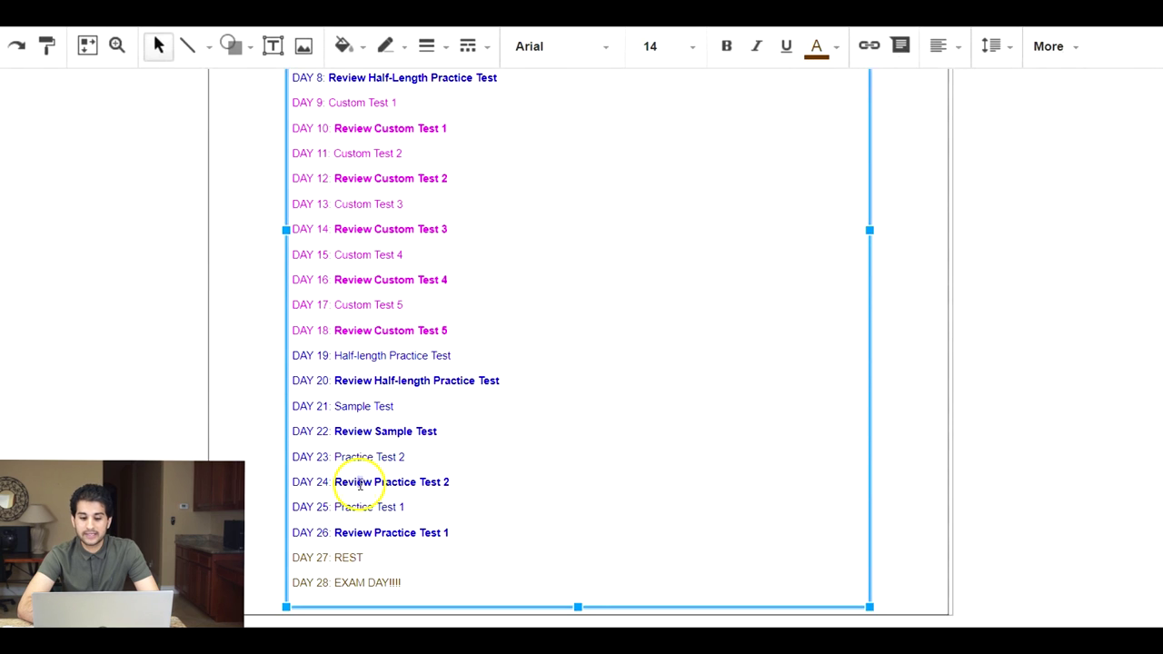
drag(367, 483, 433, 533)
drag(437, 431, 375, 431)
mouse_move(447, 532)
mouse_down()
mouse_move(333, 454)
mouse_move(450, 533)
mouse_up()
click(332, 454)
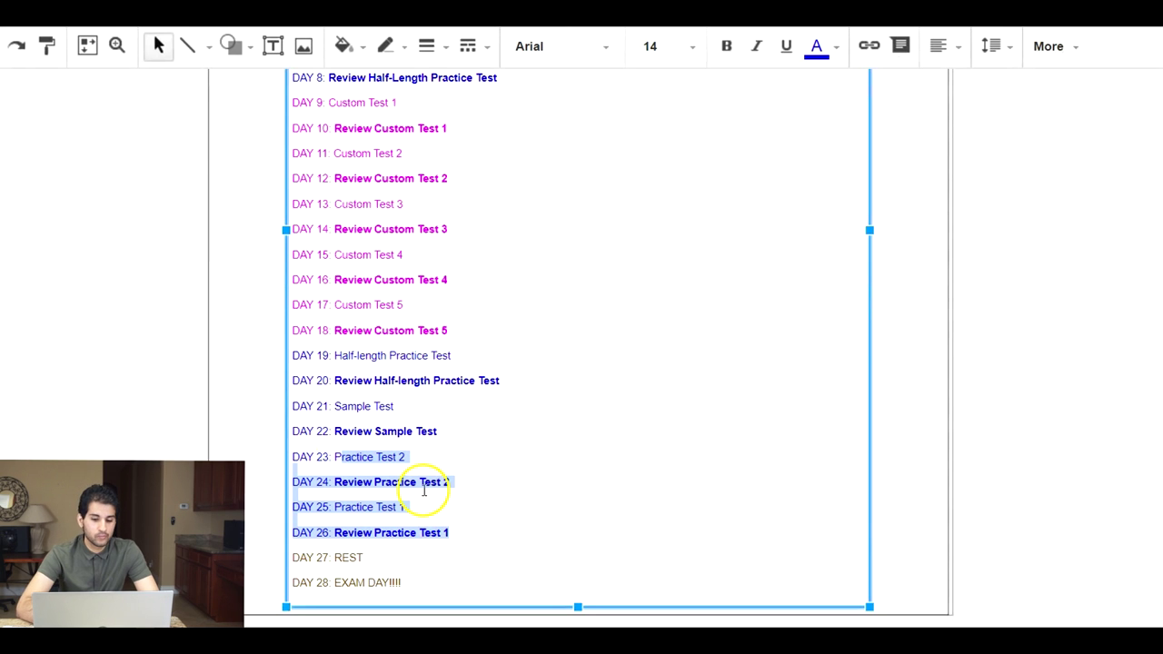
drag(427, 482, 416, 483)
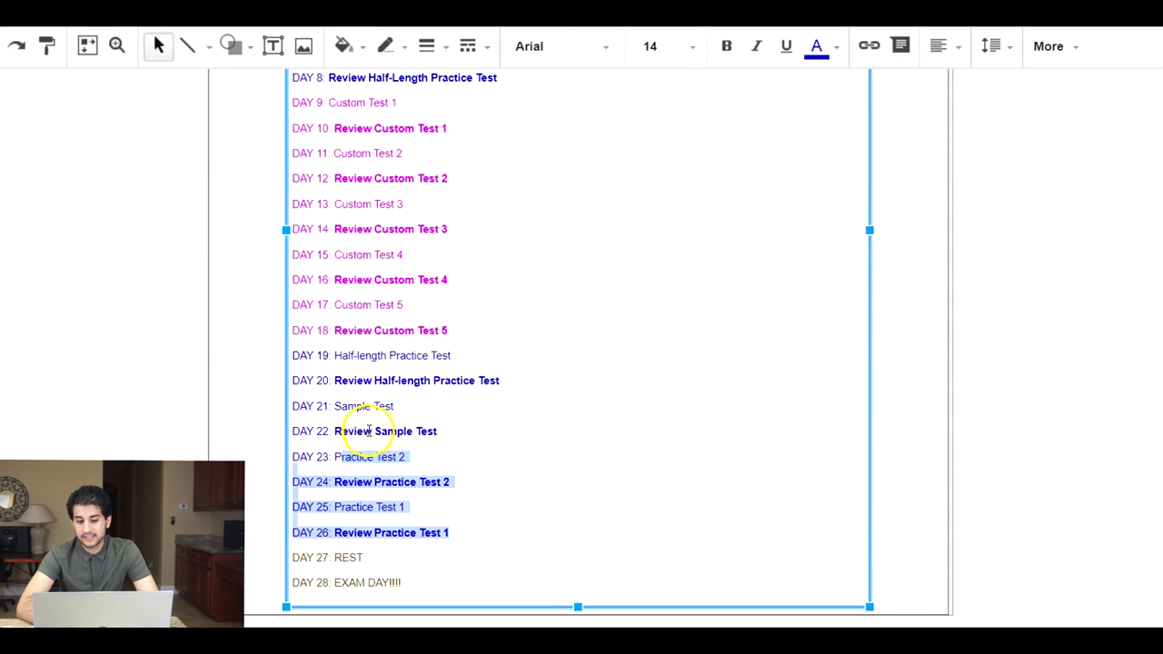
drag(374, 432, 439, 433)
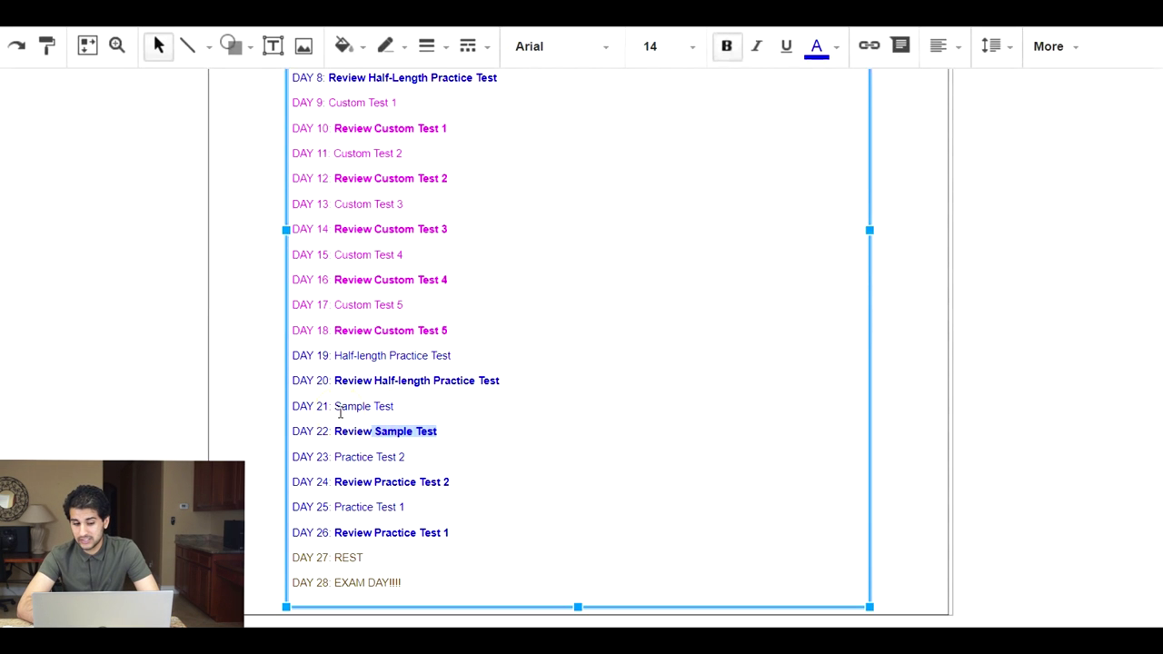
drag(340, 412, 460, 437)
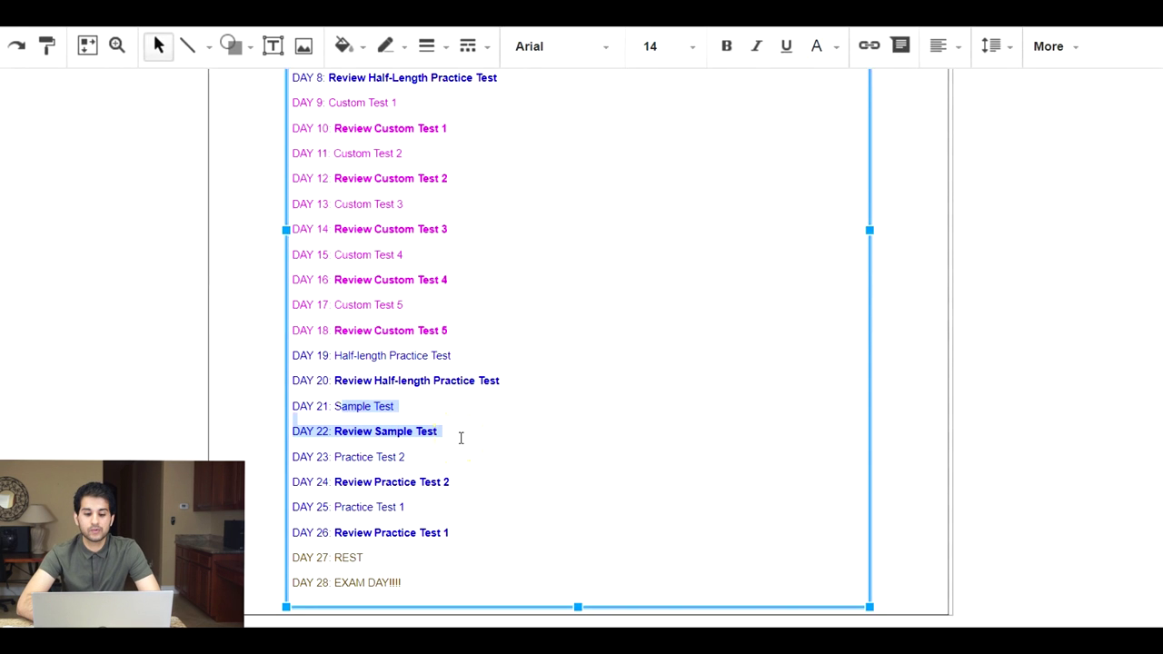
click(643, 449)
scroll(643, 449, up, 4)
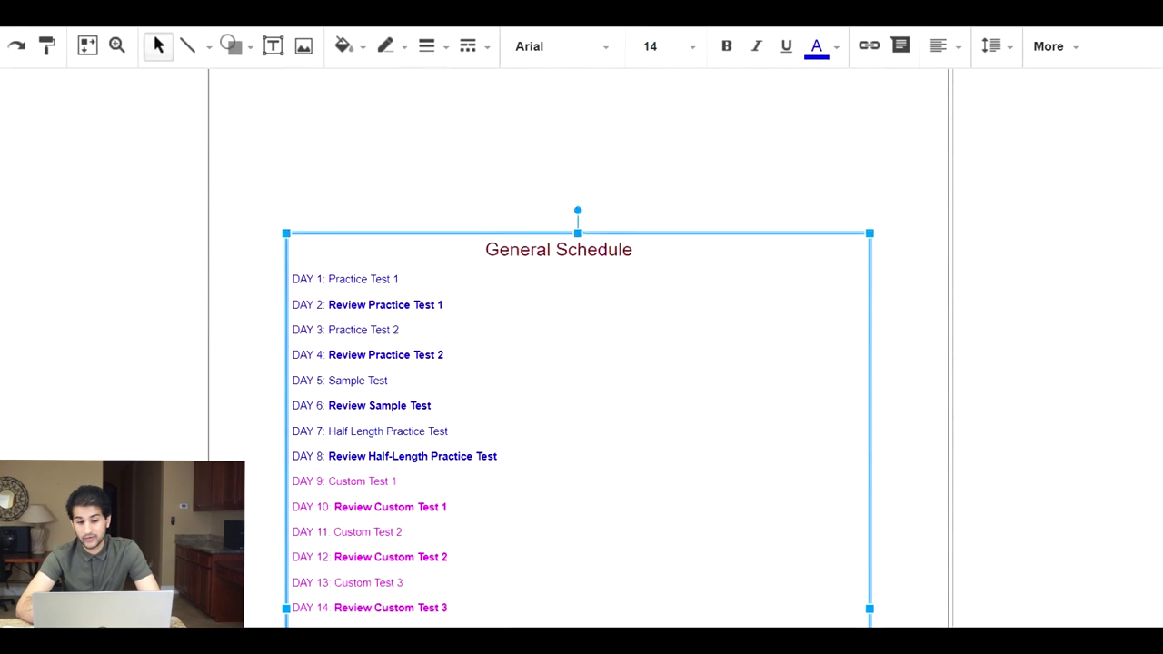
scroll(643, 448, down, 2)
scroll(578, 345, down, 1)
scroll(578, 345, up, 3)
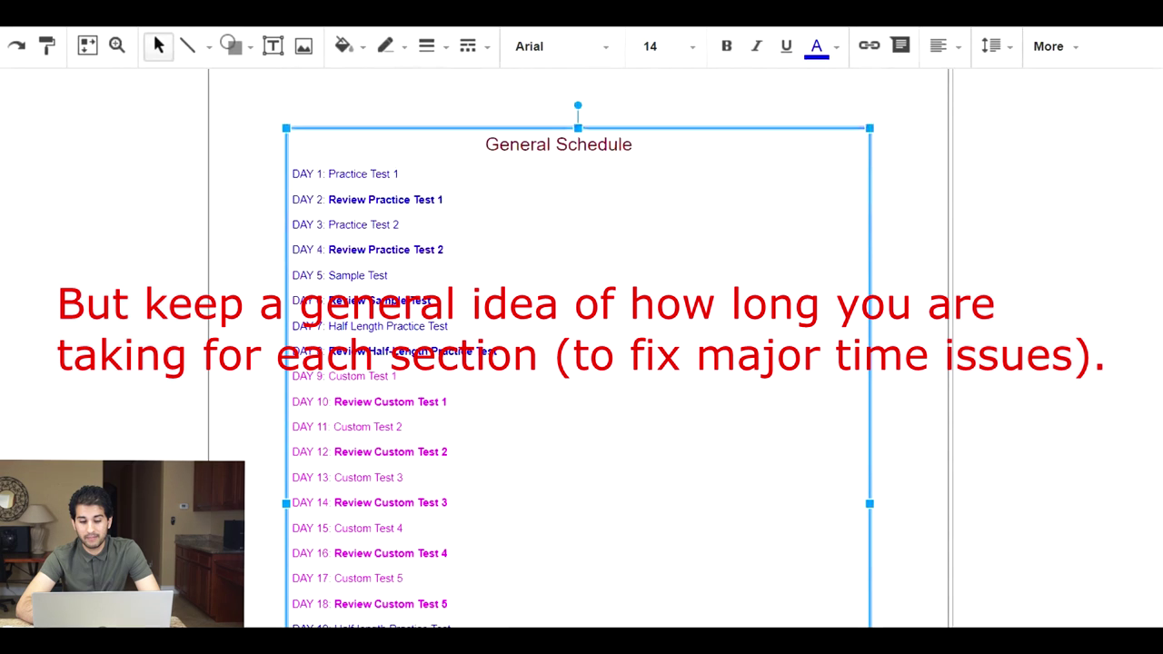
scroll(578, 345, down, 1)
scroll(578, 346, down, 3)
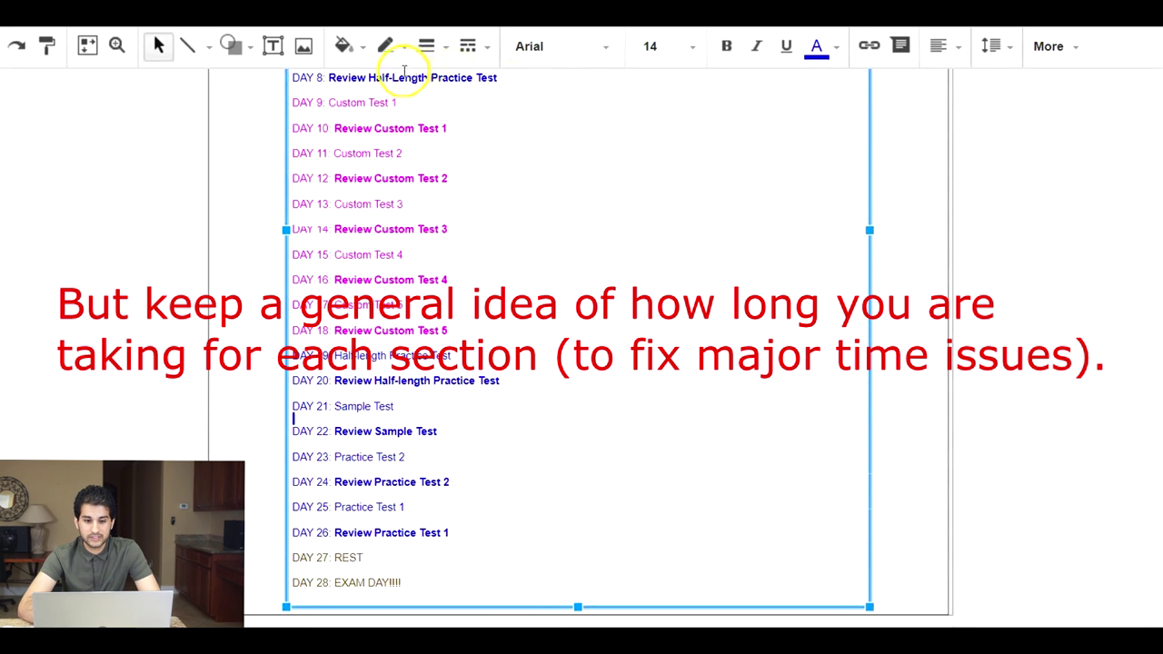